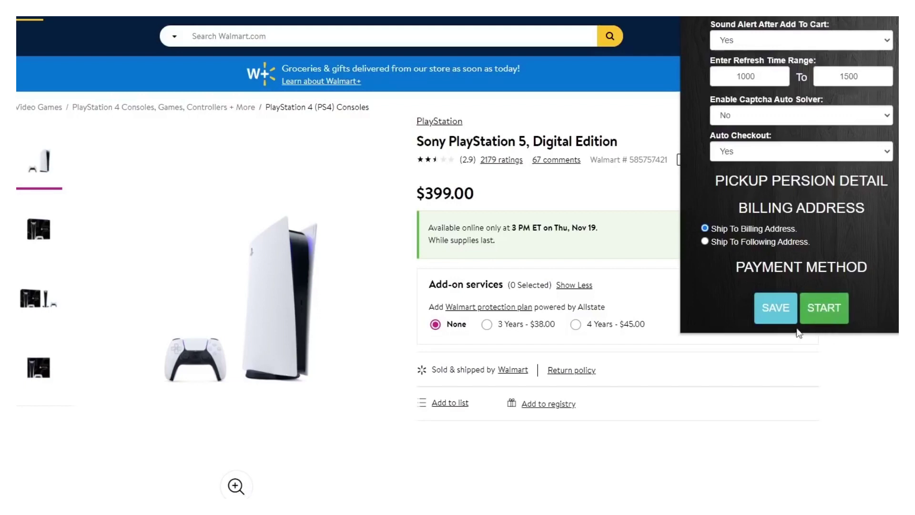
# - Start the bot's automatic checkout run on the Walmart PlayStation 5 page
pyautogui.click(824, 311)
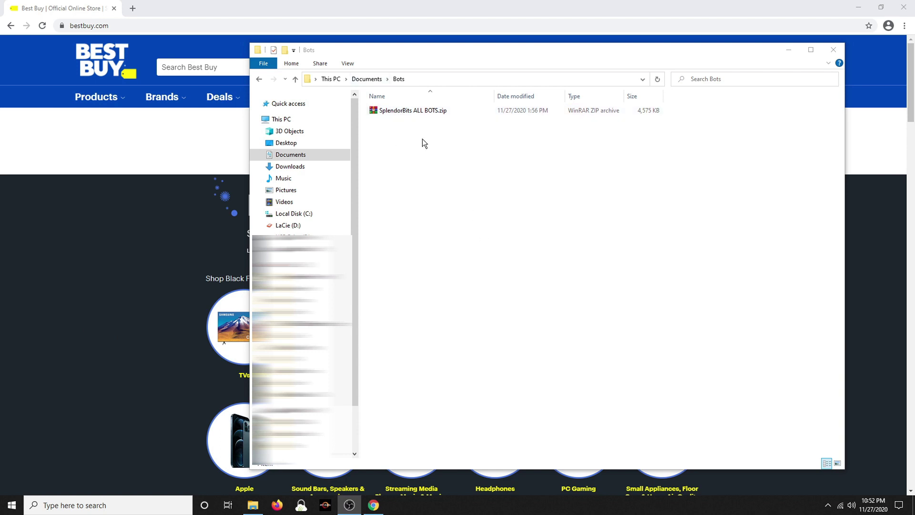
# - Extract SplendorBits ALL BOTS.zip into the Bots folder and browse into its Target folder
pyautogui.rightClick(392, 113)
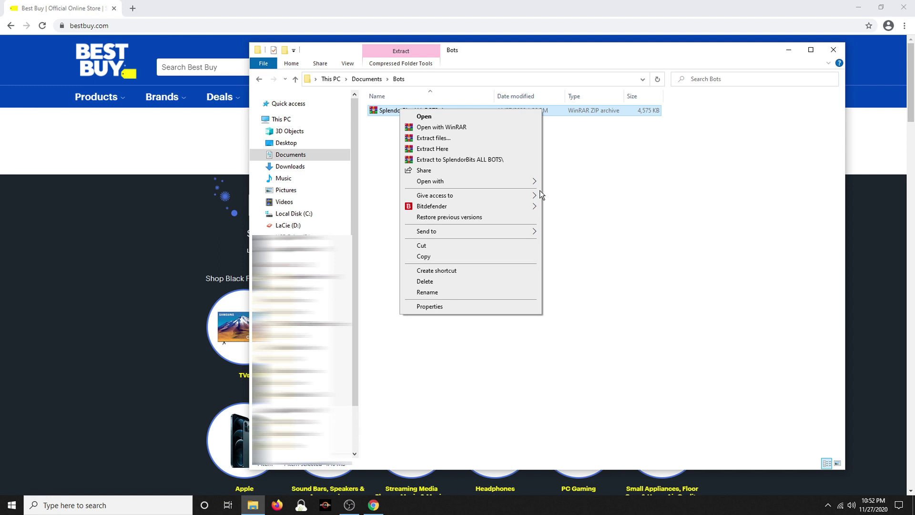
pyautogui.click(370, 186)
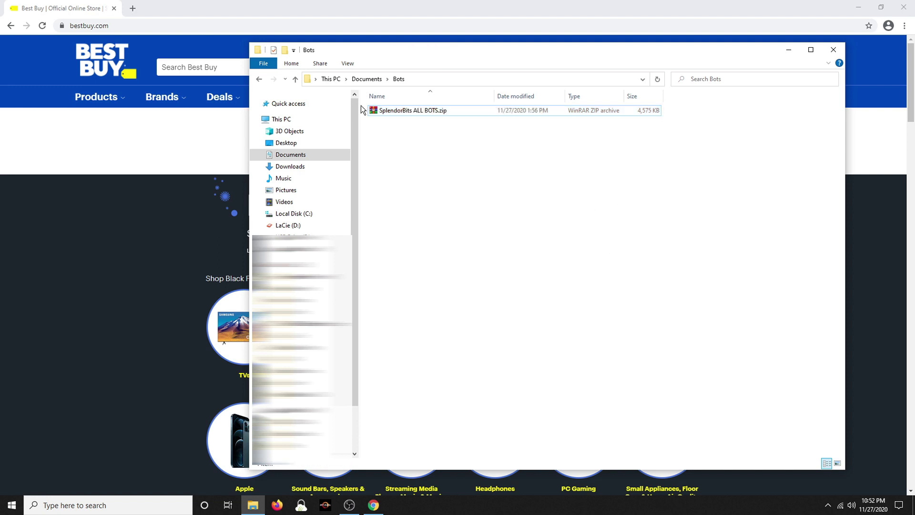
pyautogui.rightClick(400, 111)
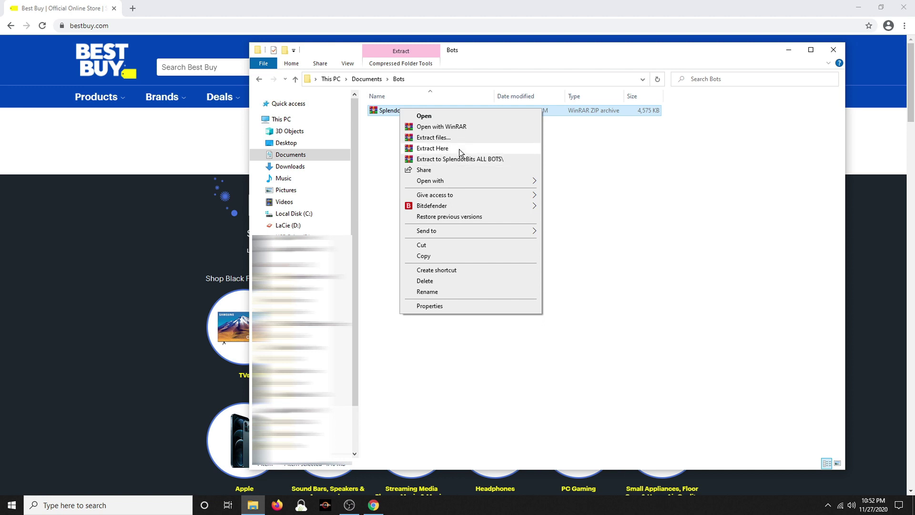
pyautogui.click(433, 149)
pyautogui.doubleClick(405, 111)
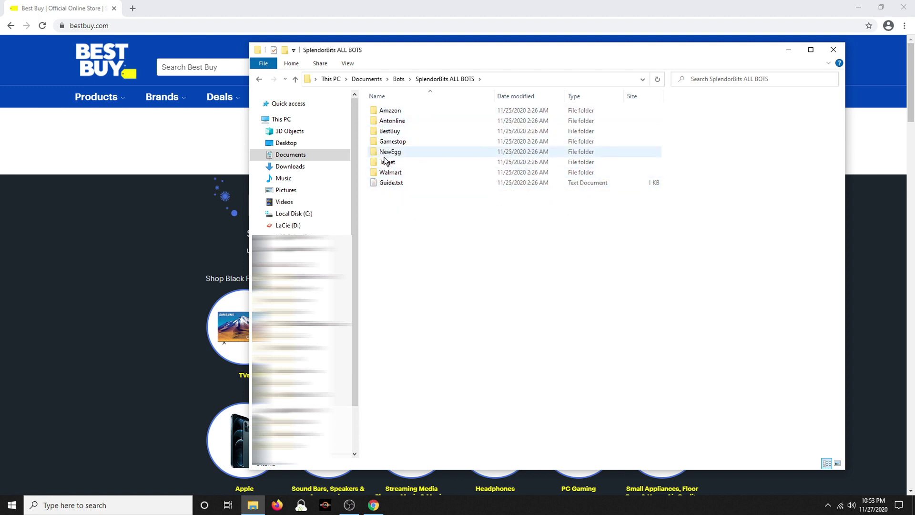
pyautogui.doubleClick(386, 163)
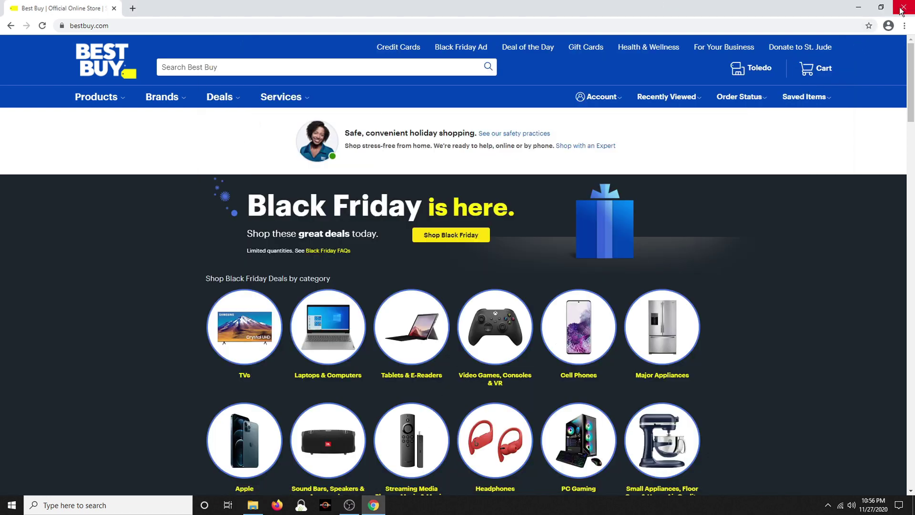
# - Turn on Developer mode on Chrome's Extensions page
pyautogui.click(904, 26)
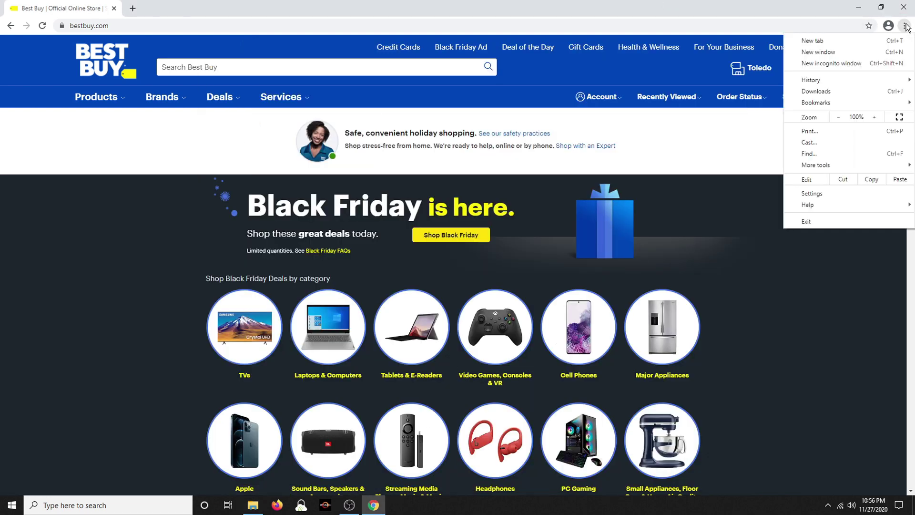
pyautogui.click(816, 193)
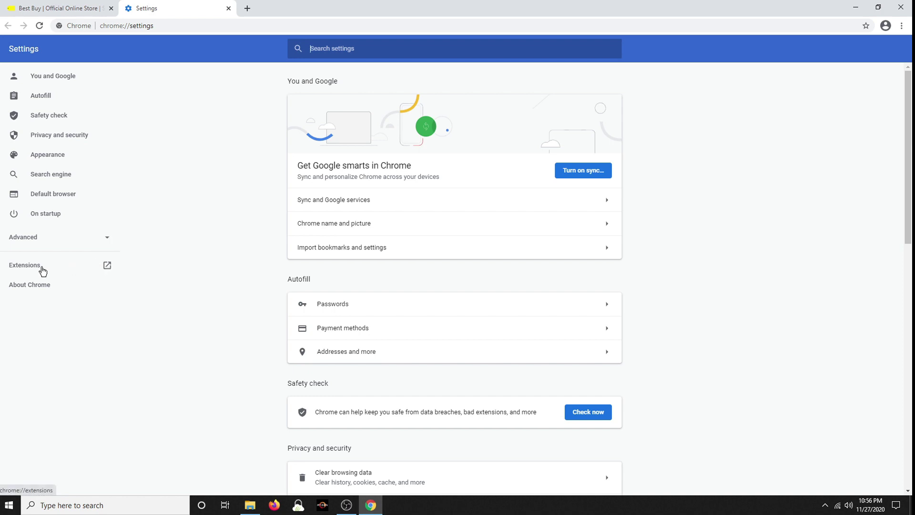
pyautogui.click(25, 265)
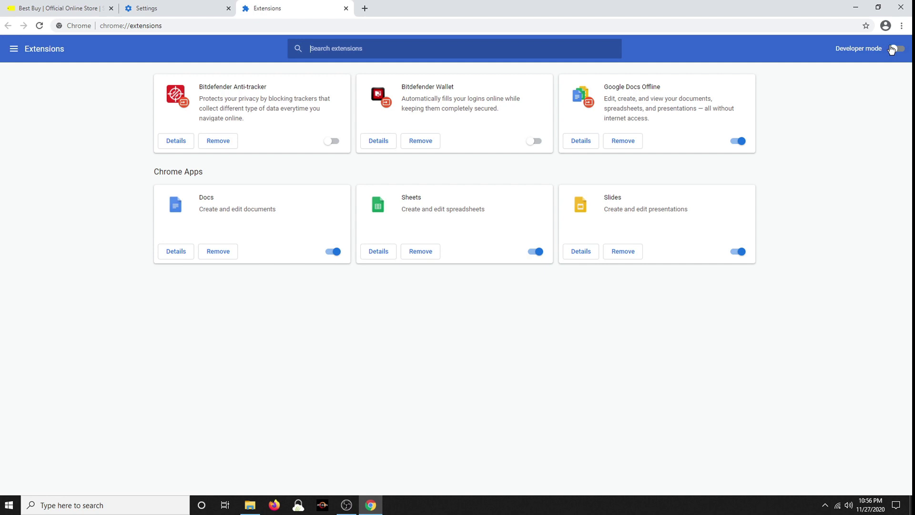
pyautogui.click(898, 49)
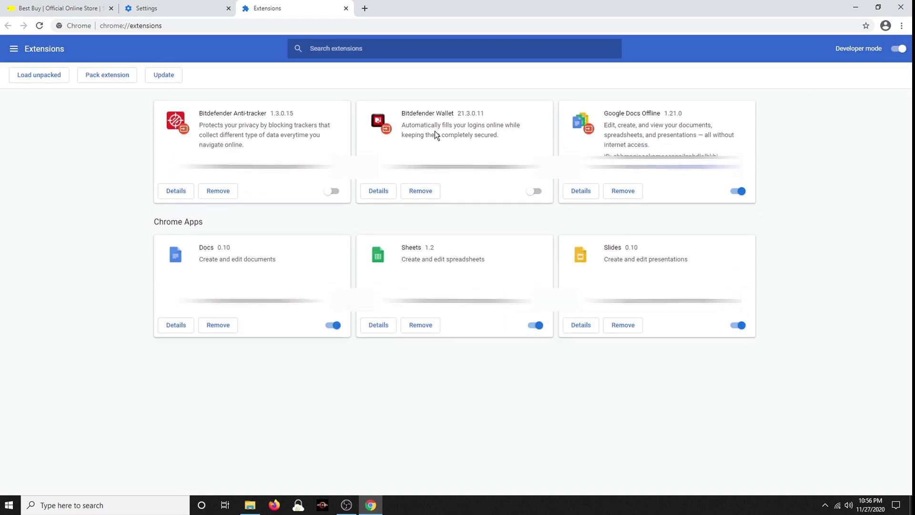
# - Load the unpacked Documents\Bots\SplendorBits ALL BOTS\BestBuy folder as an extension
pyautogui.click(41, 79)
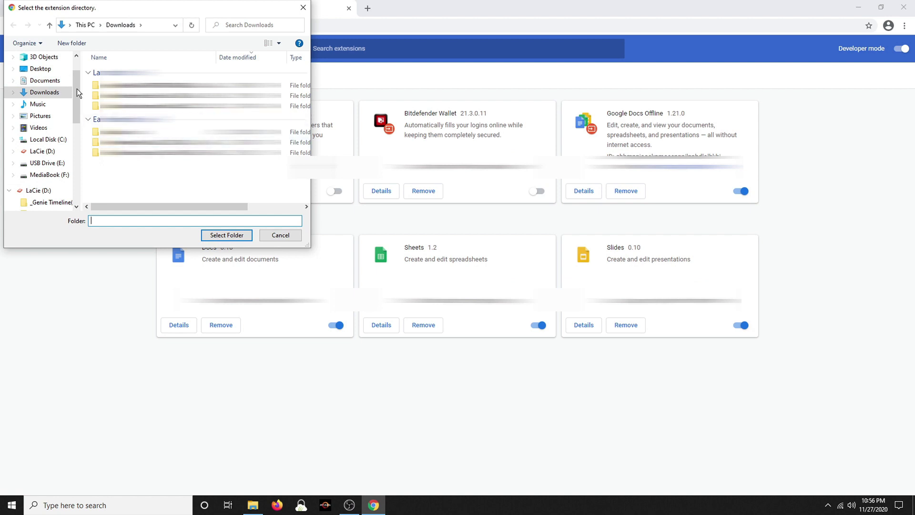
pyautogui.click(43, 137)
pyautogui.click(45, 80)
pyautogui.doubleClick(113, 71)
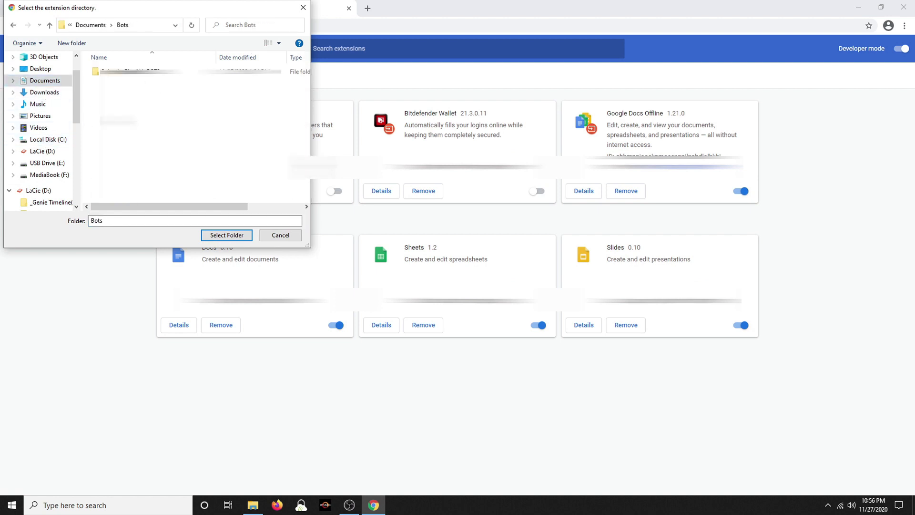
pyautogui.doubleClick(112, 72)
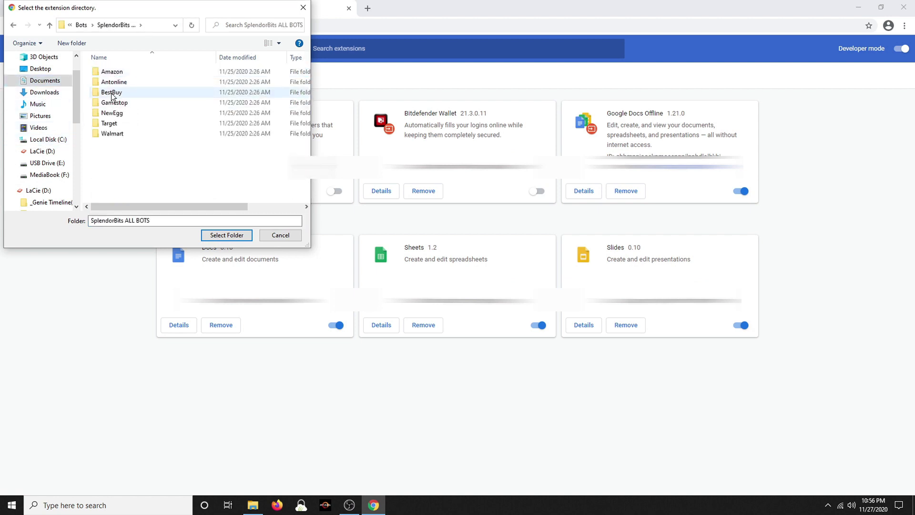
pyautogui.doubleClick(112, 93)
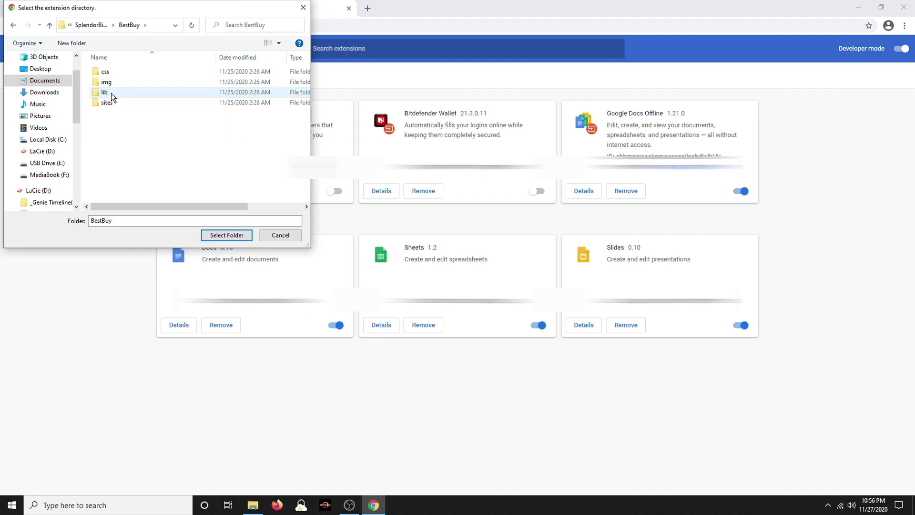
pyautogui.click(226, 235)
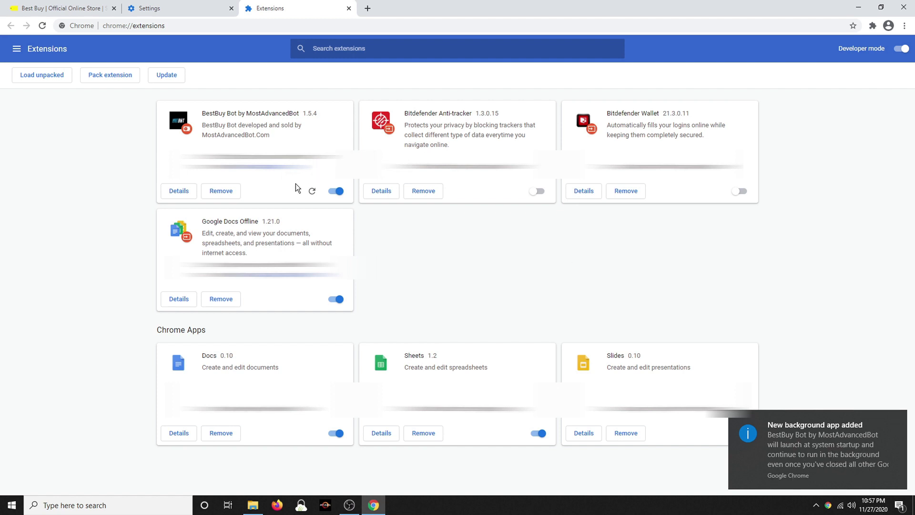
pyautogui.moveTo(898, 431)
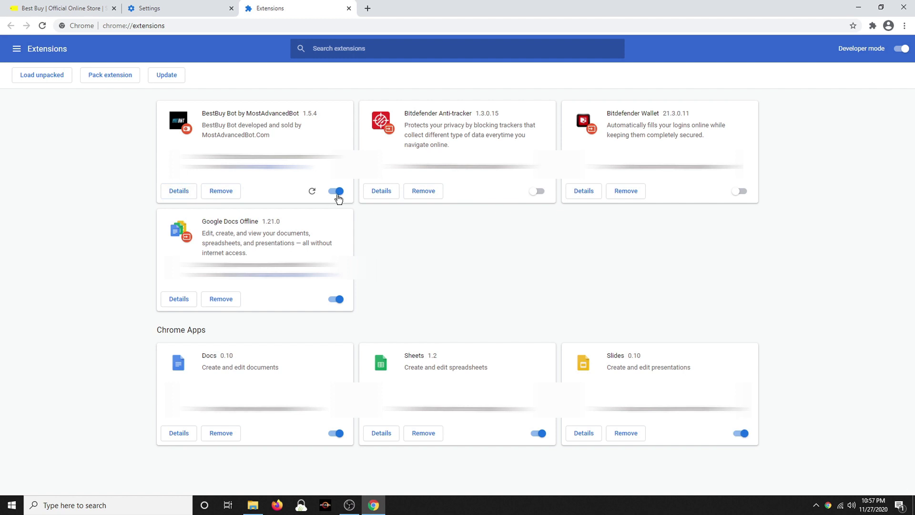
# - Set BestBuy Bot's site access to On specific sites in its details page
pyautogui.click(179, 191)
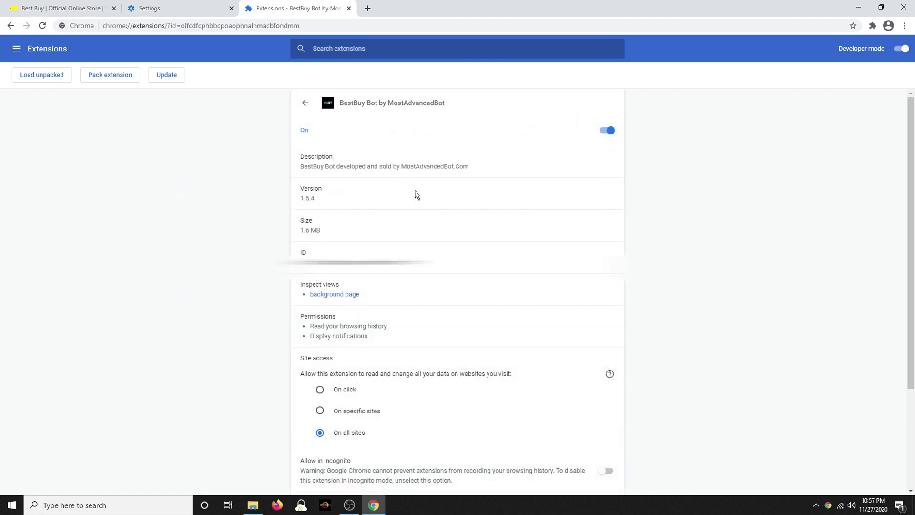
pyautogui.scroll(-2, 429, 180)
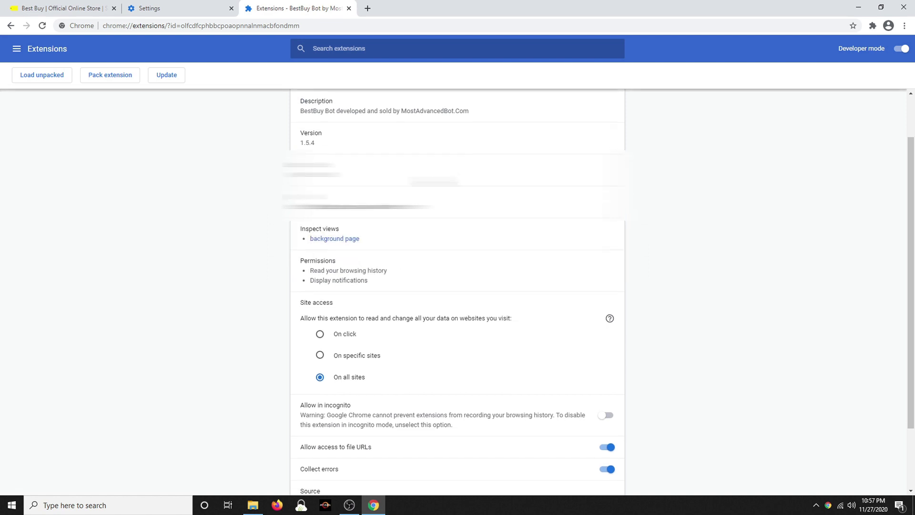
pyautogui.scroll(-1, 419, 190)
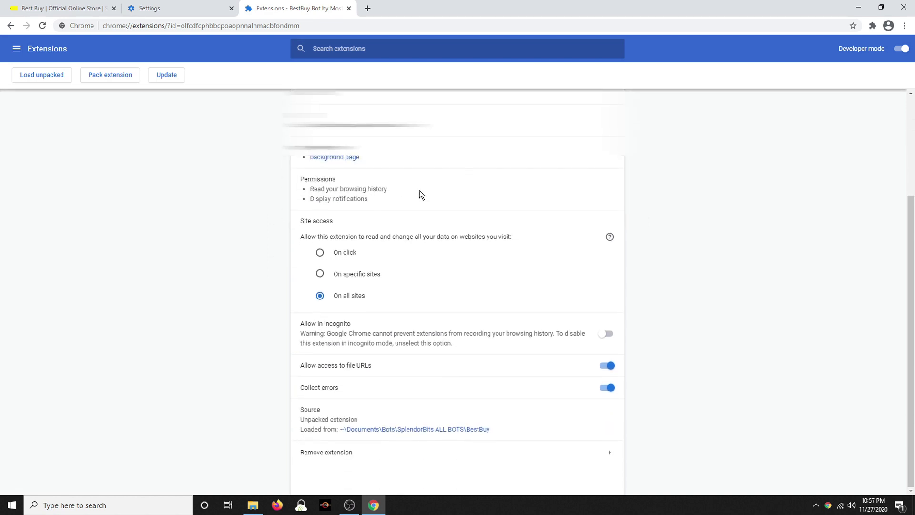
pyautogui.click(320, 273)
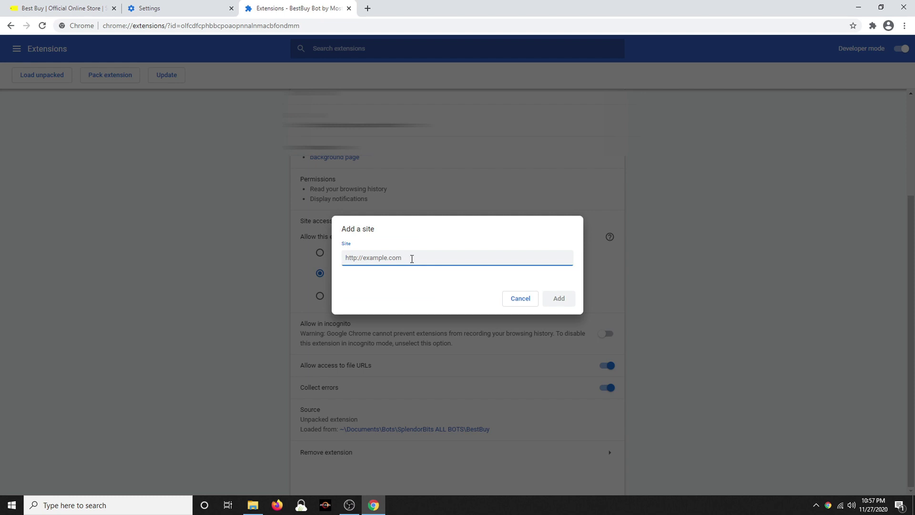
pyautogui.click(69, 9)
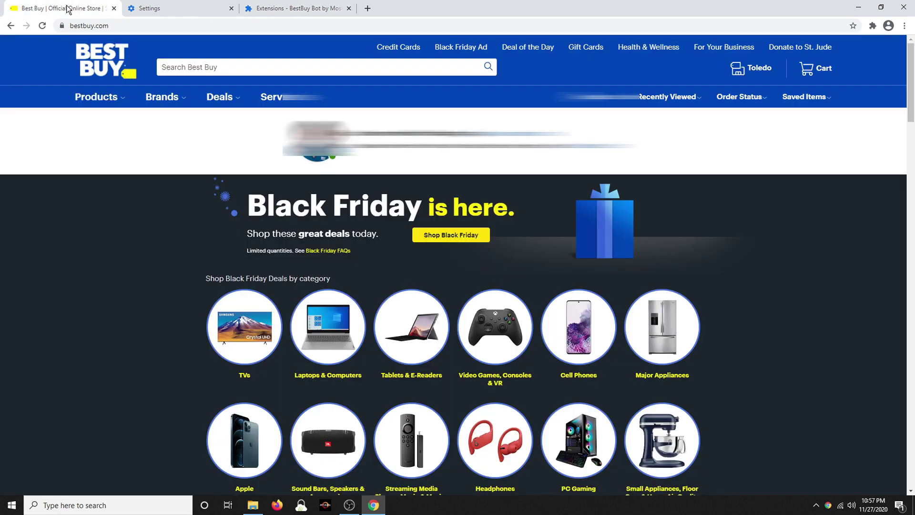
pyautogui.moveTo(69, 26); pyautogui.dragTo(96, 27)
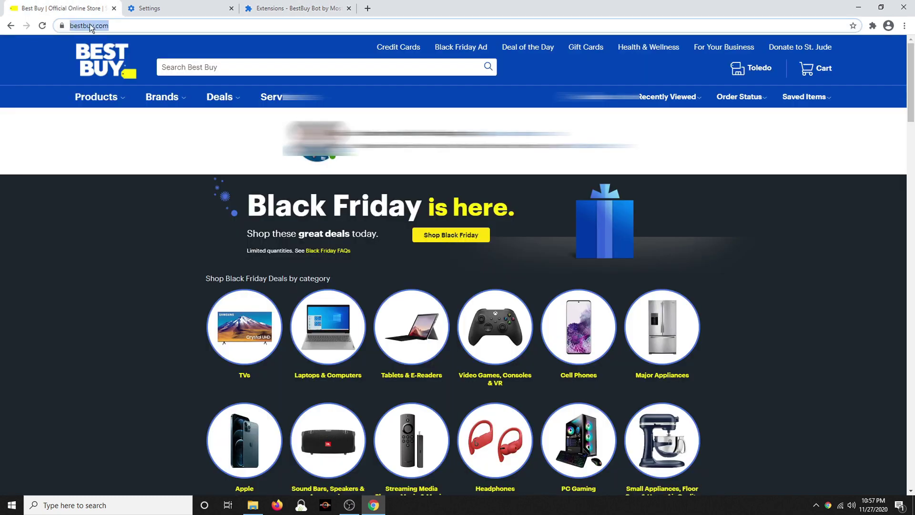
pyautogui.rightClick(97, 28)
pyautogui.click(119, 76)
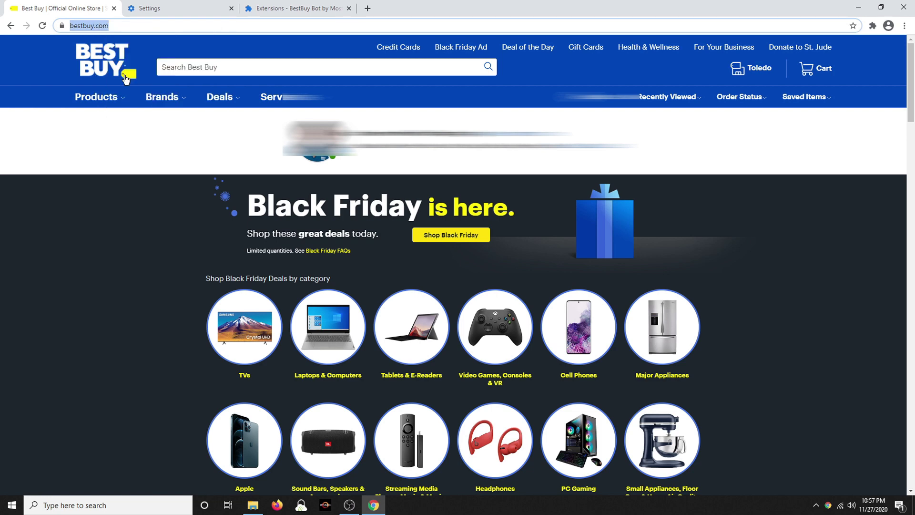
pyautogui.click(293, 8)
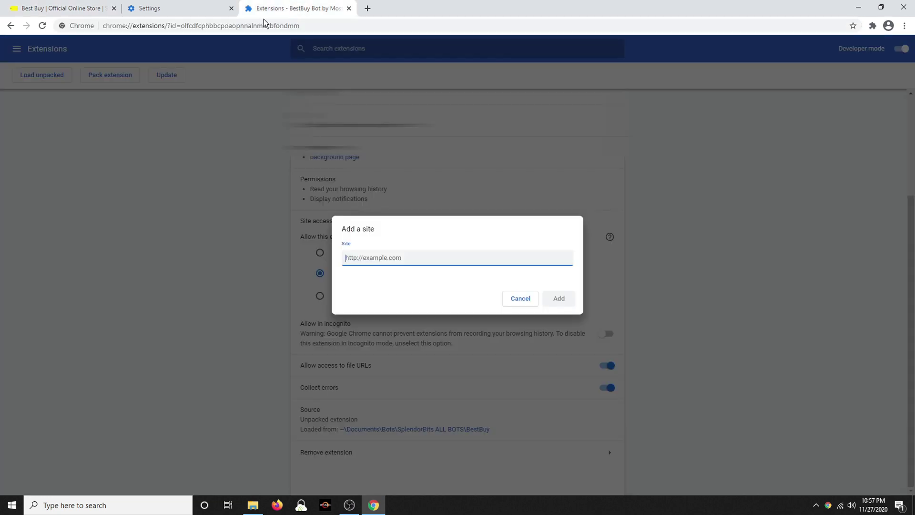
pyautogui.rightClick(372, 257)
pyautogui.click(398, 332)
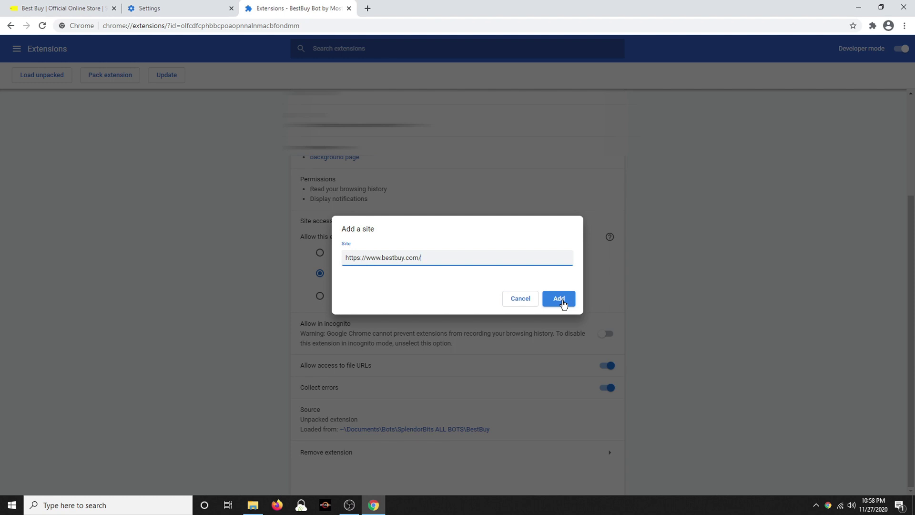
pyautogui.click(559, 299)
pyautogui.scroll(3, 234, 174)
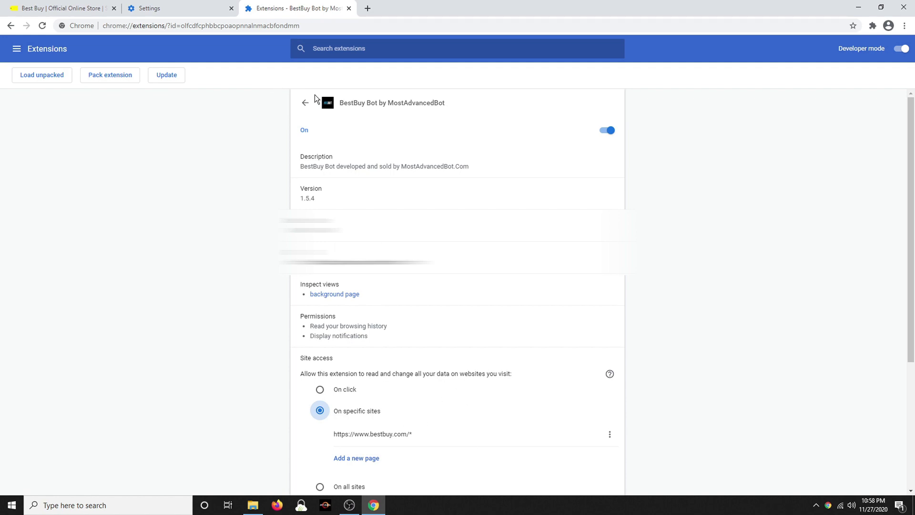
# - Replace the Chrome Settings tab with the google.com homepage
pyautogui.click(305, 103)
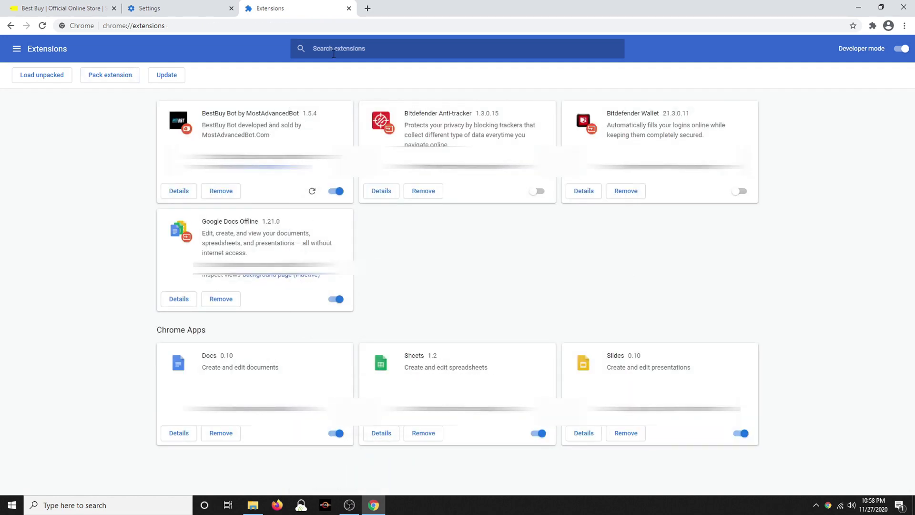
pyautogui.click(72, 8)
pyautogui.click(872, 27)
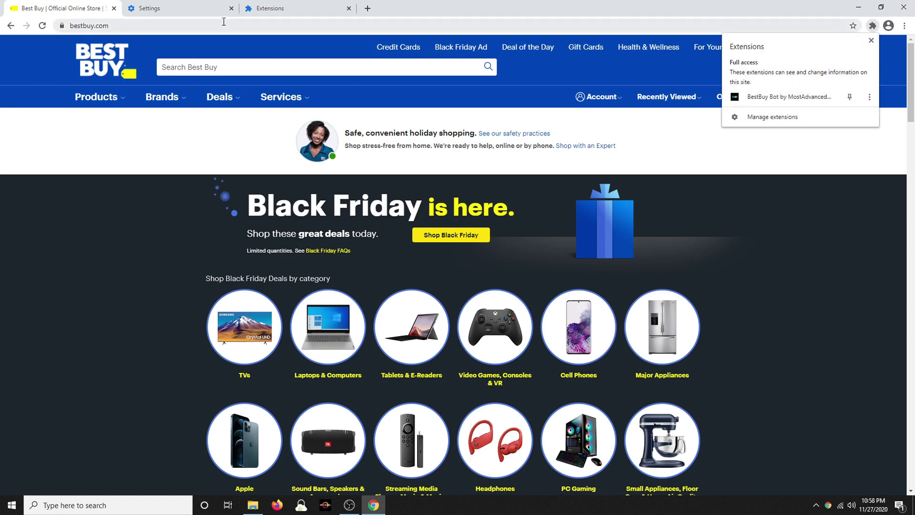
pyautogui.click(205, 9)
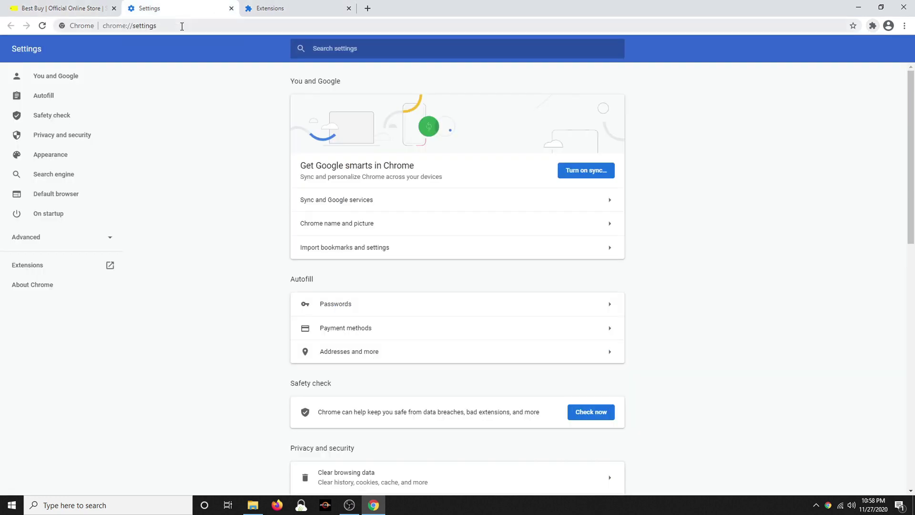
pyautogui.click(178, 27)
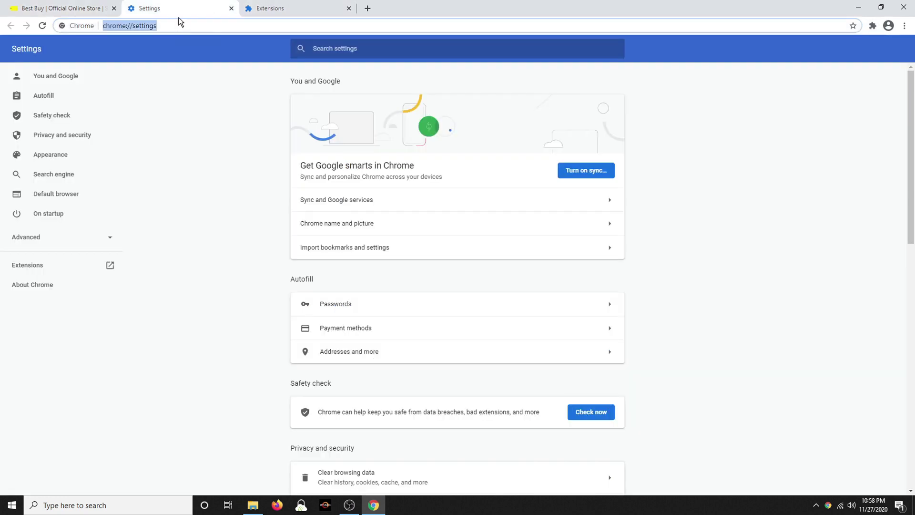
pyautogui.write('google.com')
pyautogui.press('Return')
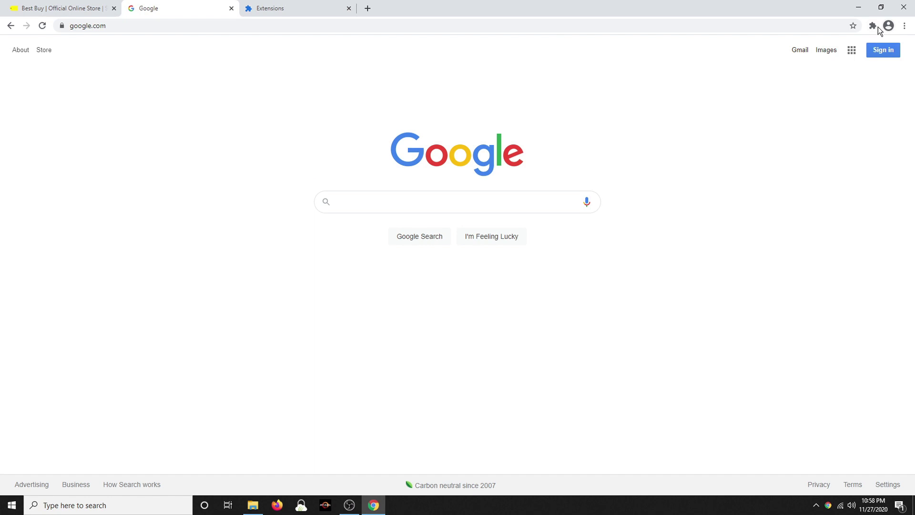
# - Open the BestBuy Bot settings form from the extensions menu on the Best Buy tab
pyautogui.click(877, 26)
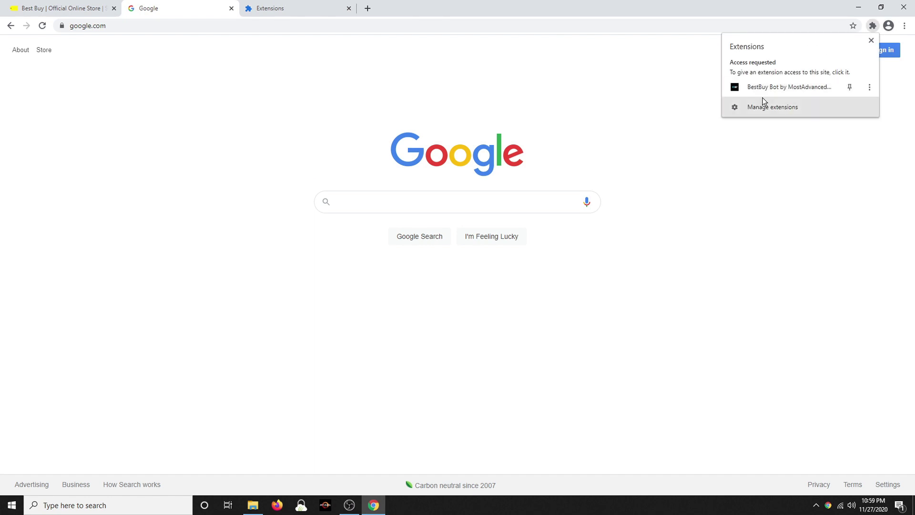
pyautogui.click(74, 9)
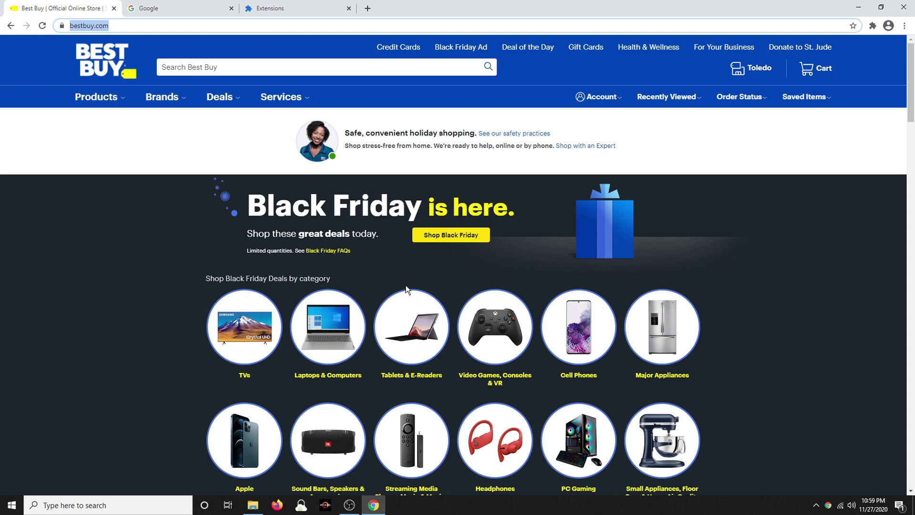
pyautogui.click(873, 26)
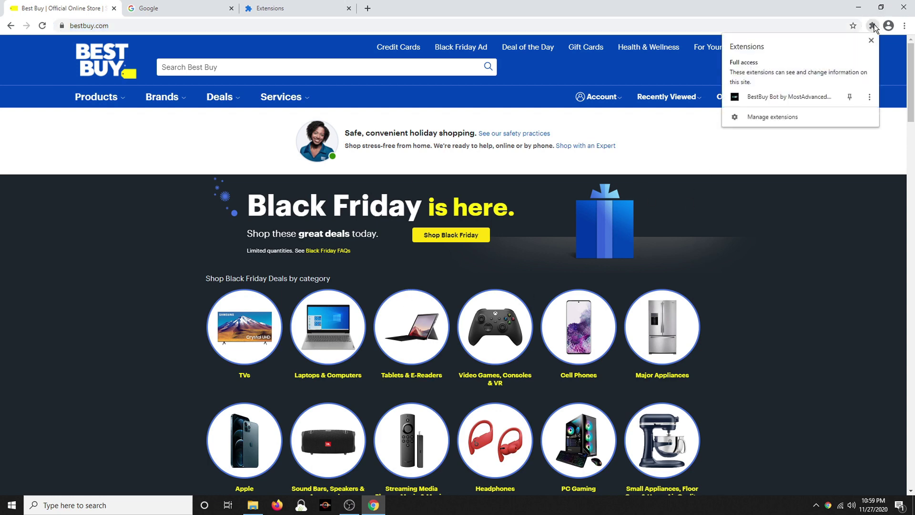
pyautogui.click(815, 98)
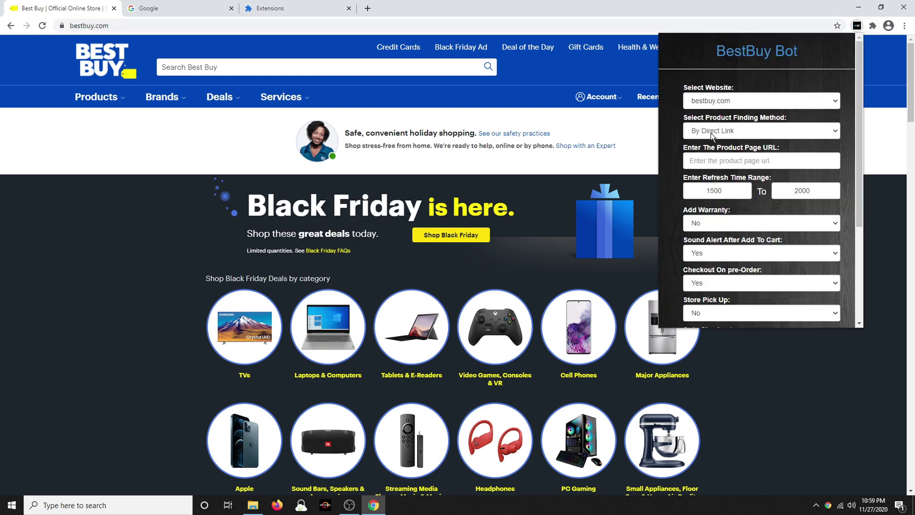
# - Browse from the Best Buy homepage into Black Friday TV deals and the Fire TV savings list
pyautogui.scroll(-3, 738, 147)
pyautogui.scroll(3, 737, 147)
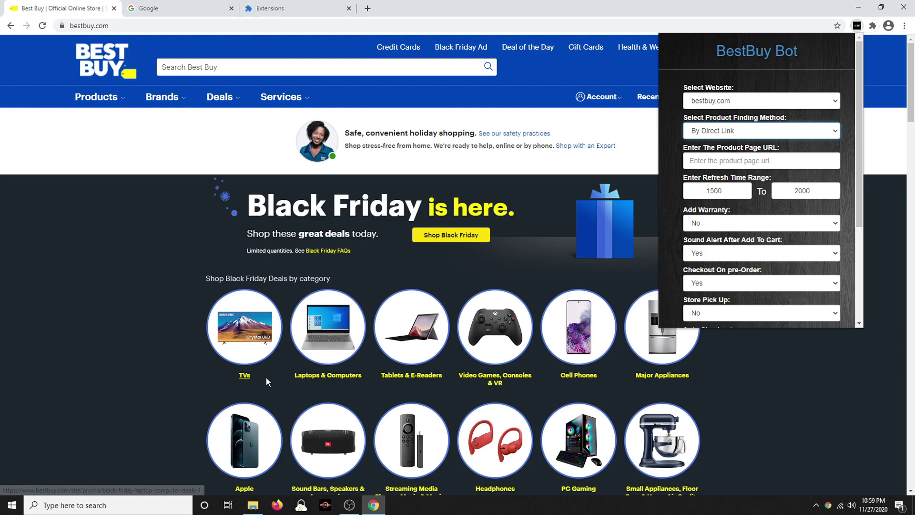
pyautogui.scroll(-2, 266, 378)
pyautogui.scroll(-3, 275, 370)
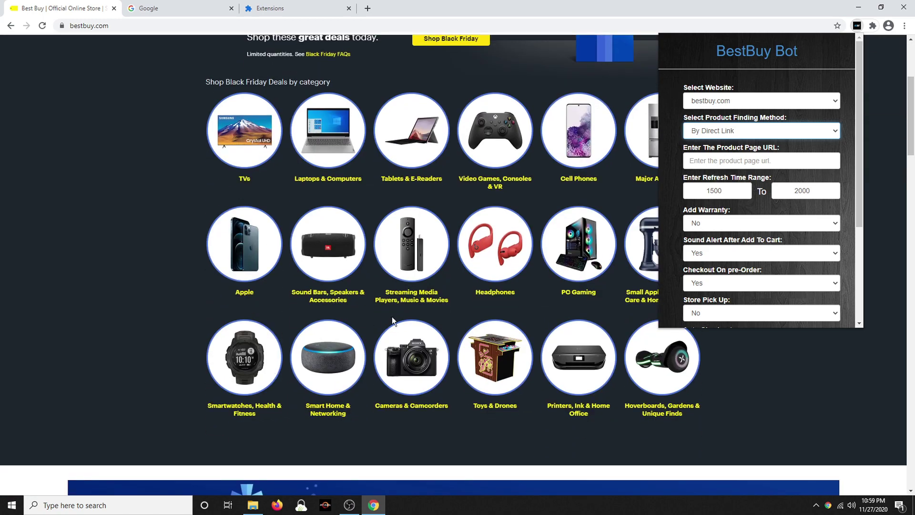
pyautogui.scroll(-4, 402, 314)
pyautogui.scroll(9, 396, 316)
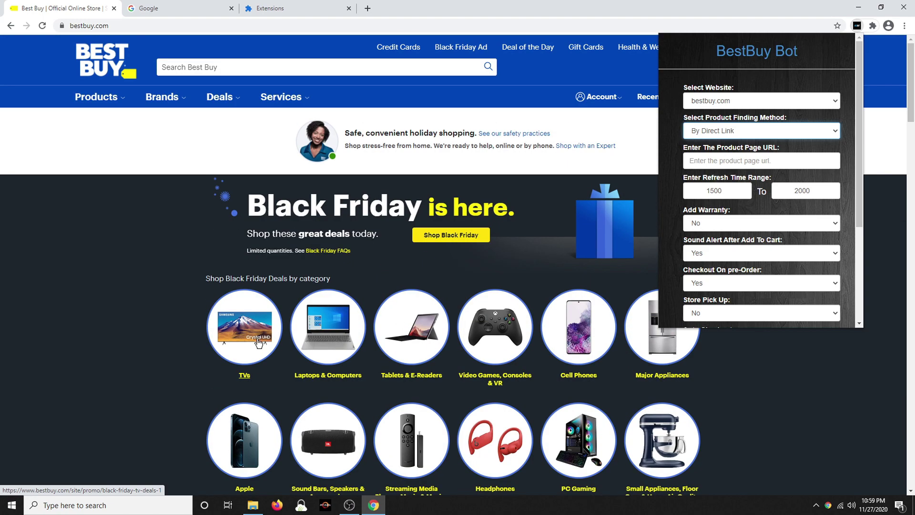
pyautogui.click(256, 329)
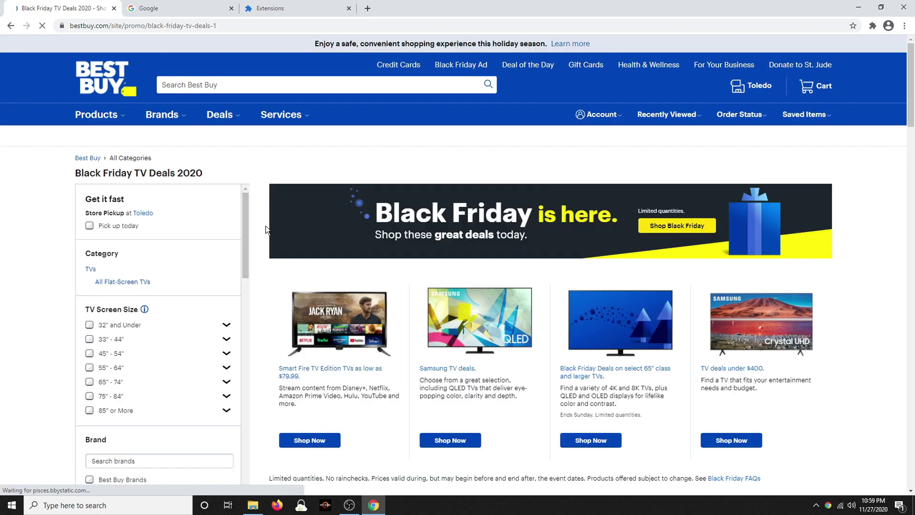
pyautogui.click(347, 372)
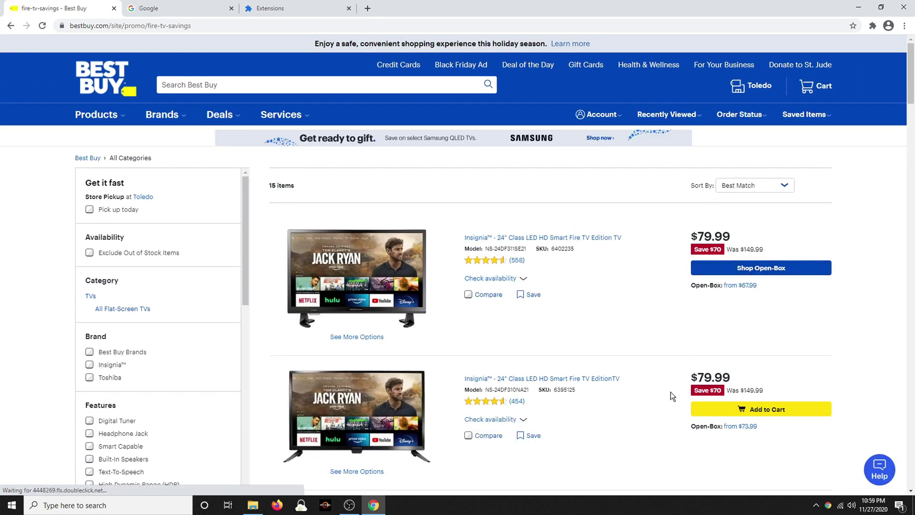
pyautogui.scroll(-3, 673, 391)
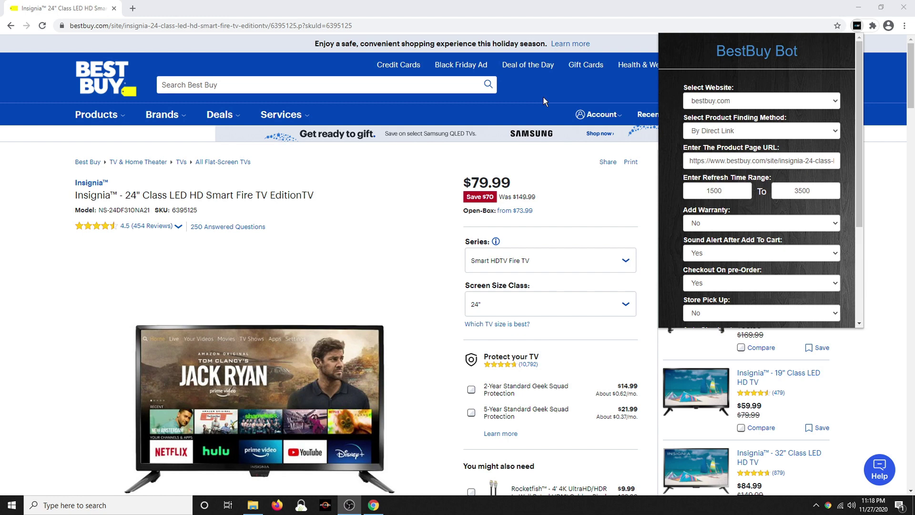
# - Keep bestbuy.com as the bot's target website and close the BestBuy Bot form
pyautogui.click(746, 103)
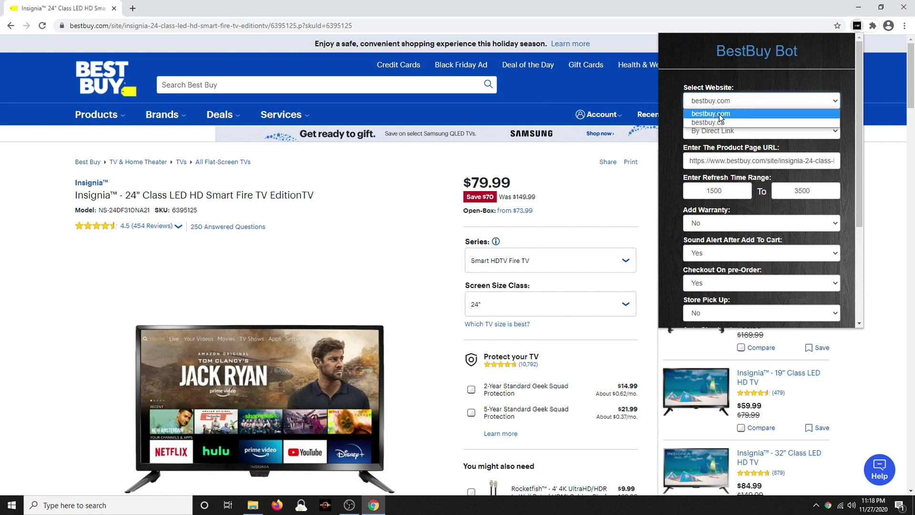
pyautogui.click(705, 112)
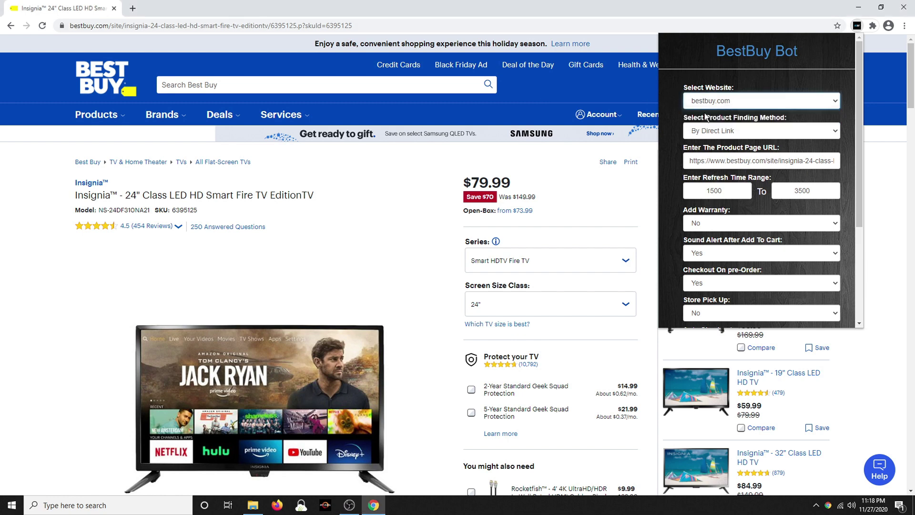
pyautogui.click(728, 96)
pyautogui.click(727, 104)
pyautogui.click(618, 91)
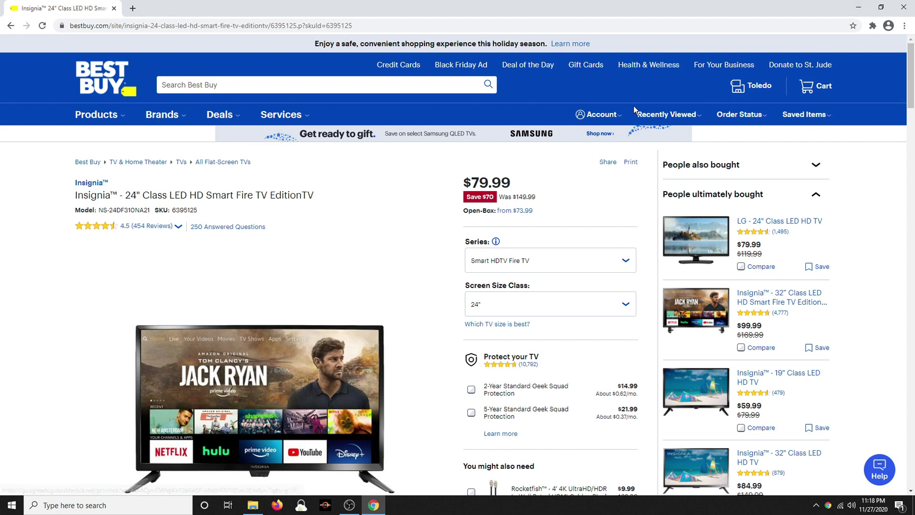
pyautogui.click(619, 117)
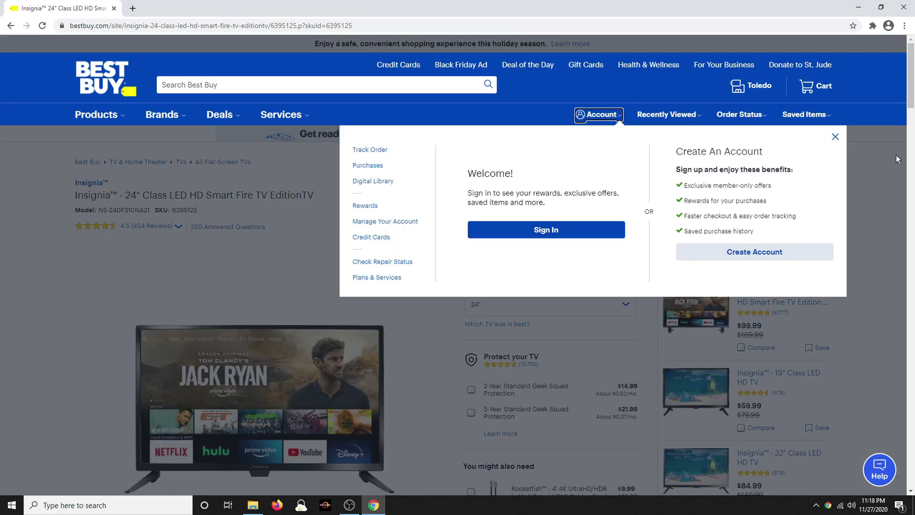
pyautogui.click(881, 185)
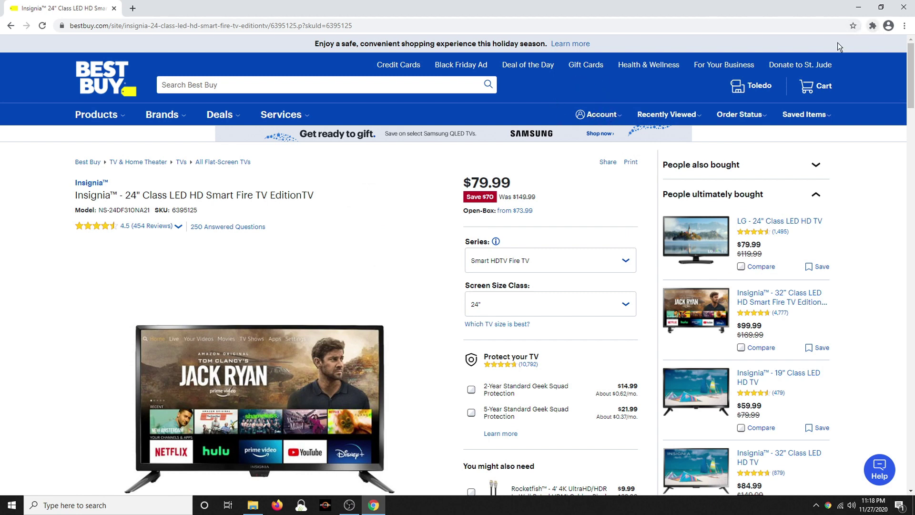
# - Reopen BestBuy Bot's form and check its product URL and checkout settings
pyautogui.click(872, 25)
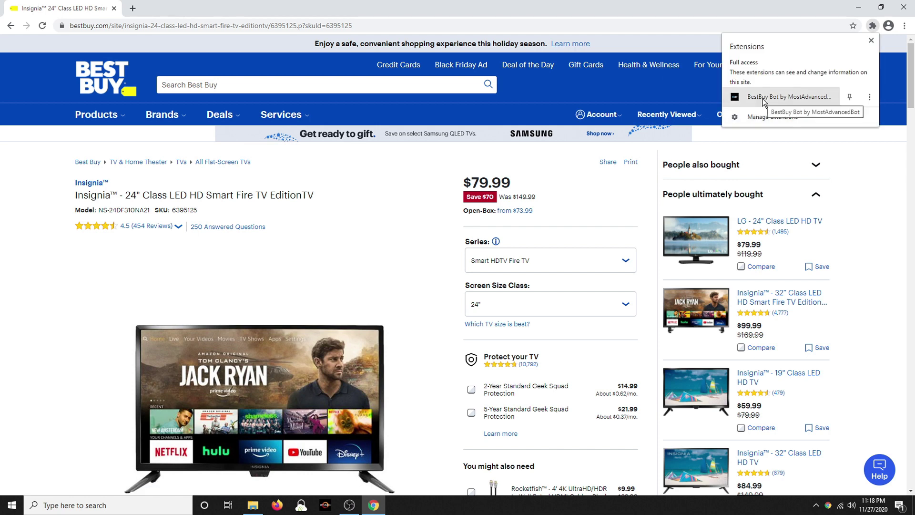
pyautogui.click(764, 97)
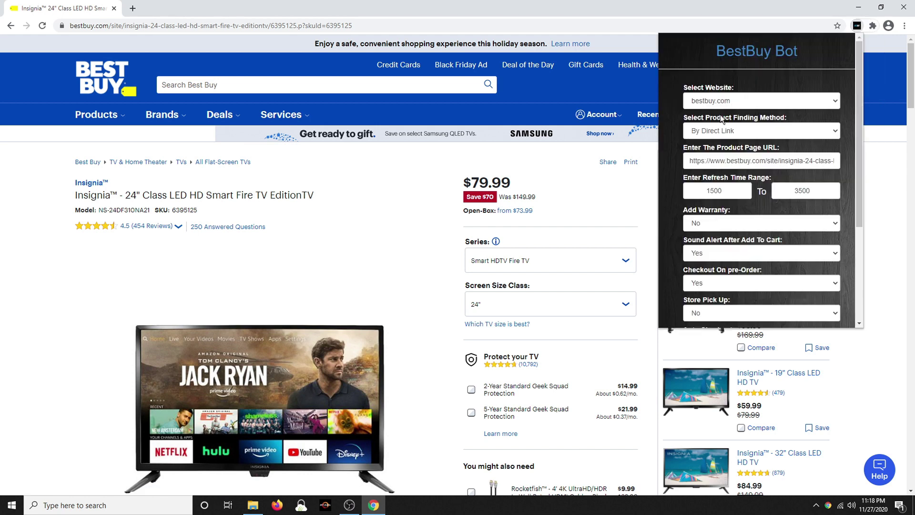
pyautogui.tripleClick(745, 162)
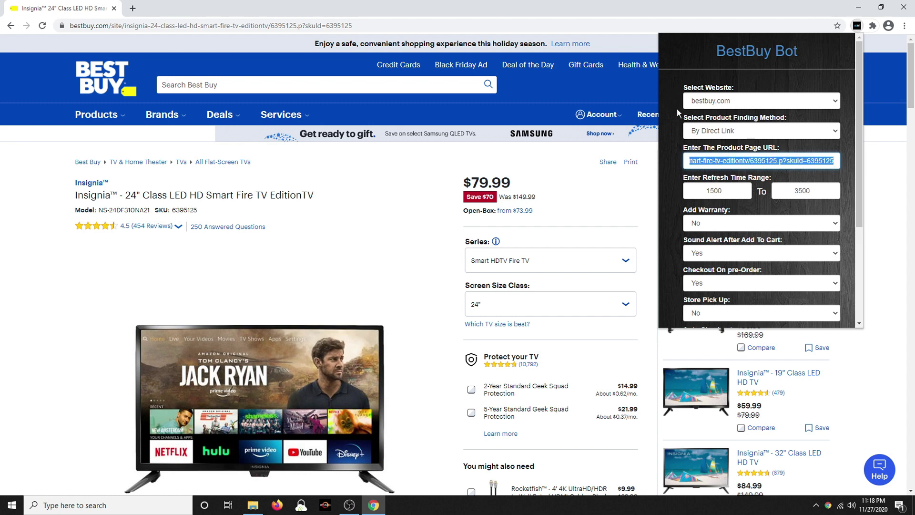
pyautogui.scroll(-2, 705, 173)
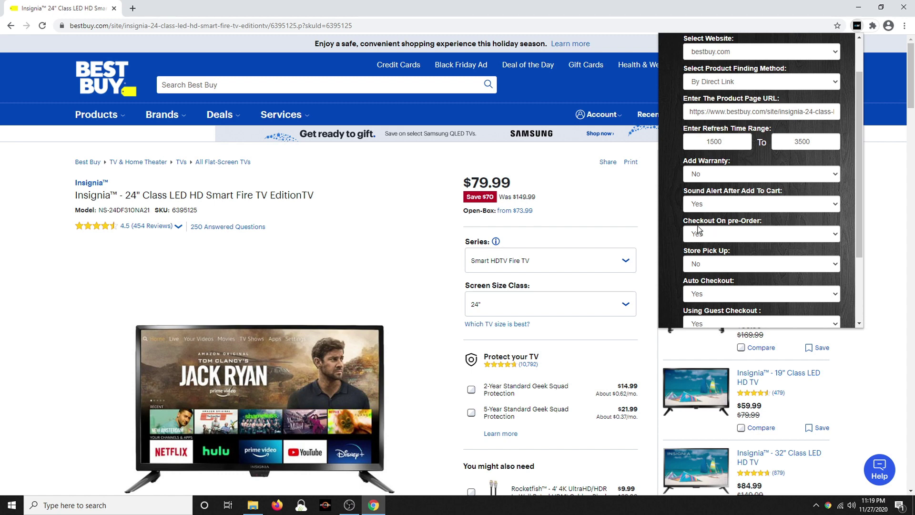
# - Keep Checkout on Pre-order at Yes and Store Pick Up at No
pyautogui.scroll(-1, 706, 232)
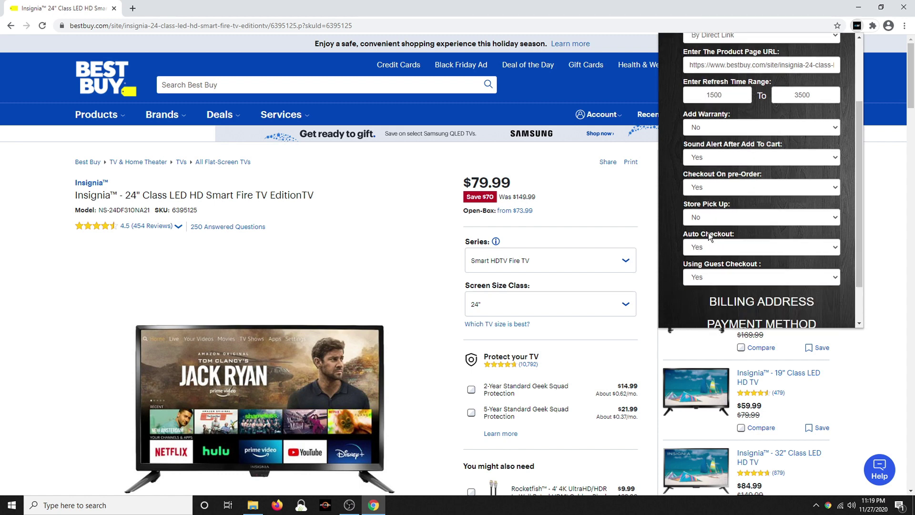
pyautogui.click(750, 184)
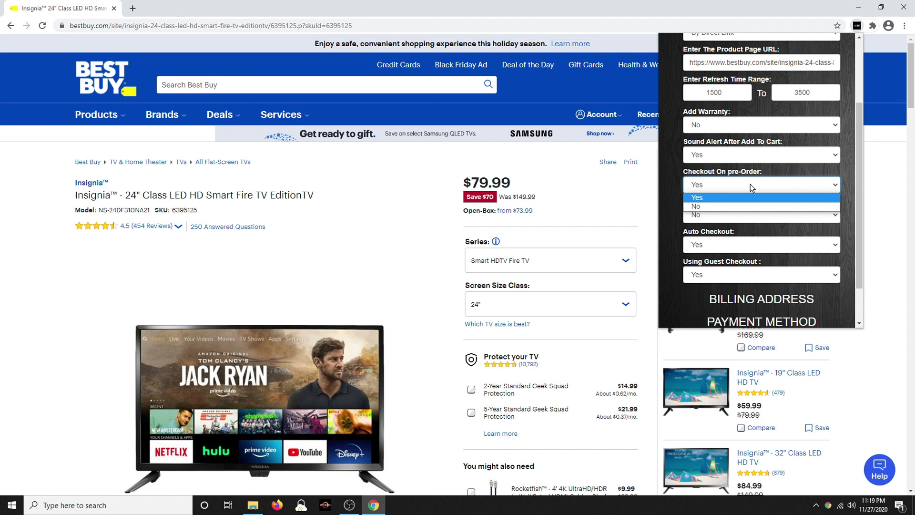
pyautogui.click(699, 194)
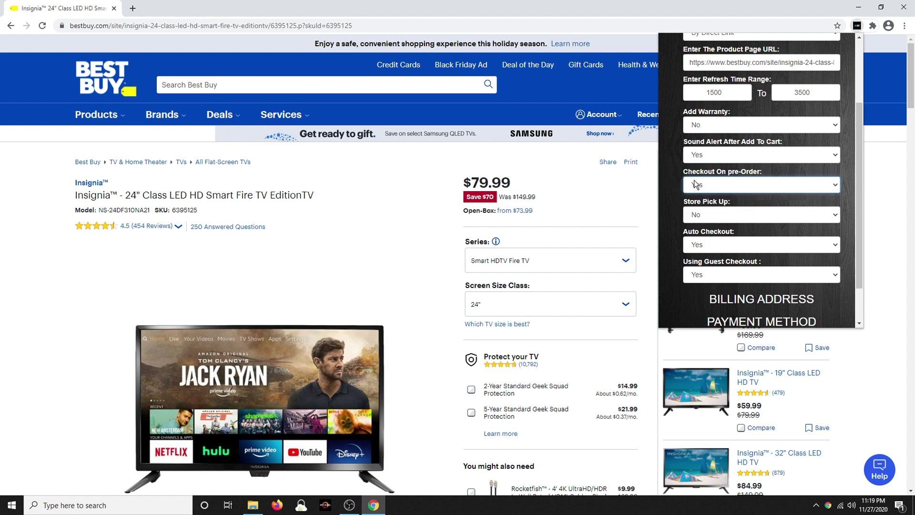
pyautogui.click(720, 216)
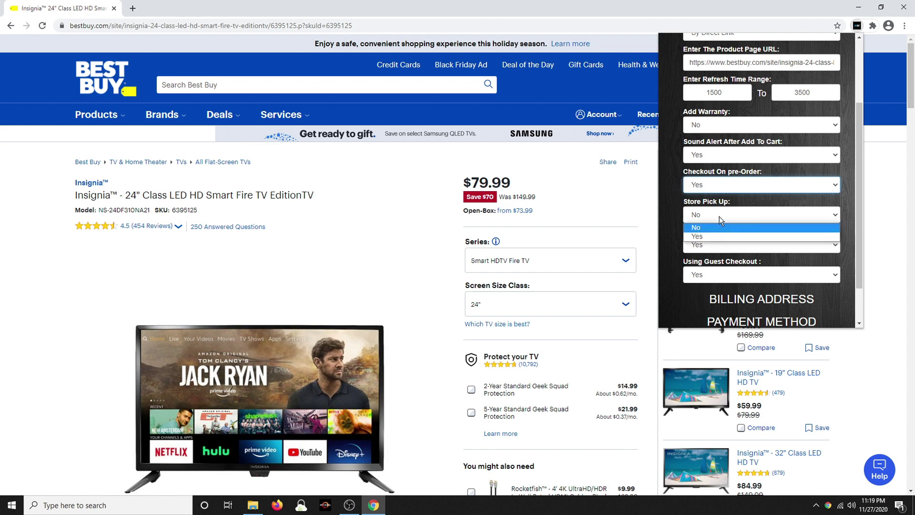
pyautogui.click(719, 216)
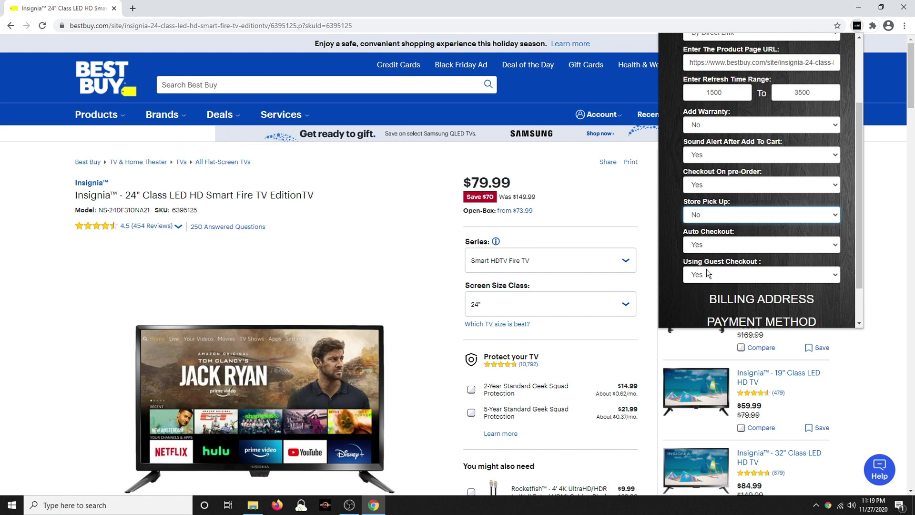
# - Switch Using Guest Checkout to No and back to Yes, then expand Billing Address
pyautogui.scroll(-1, 696, 240)
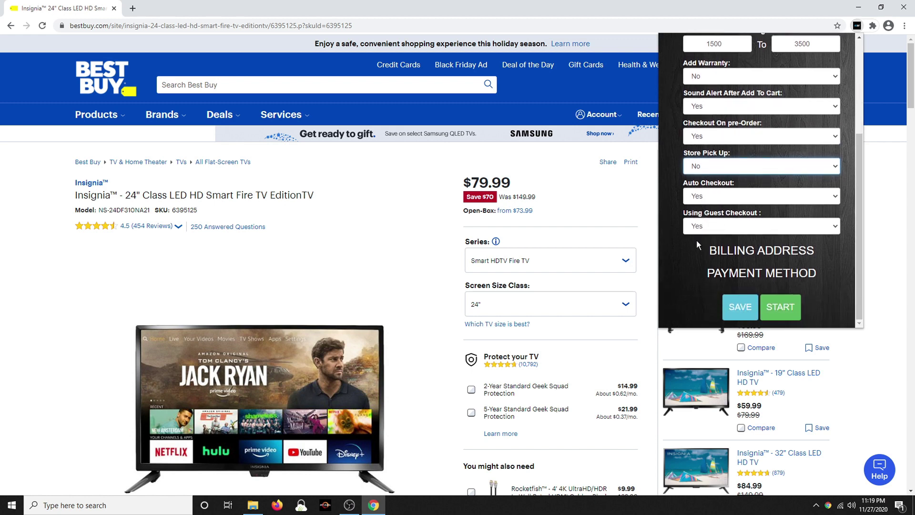
pyautogui.click(721, 223)
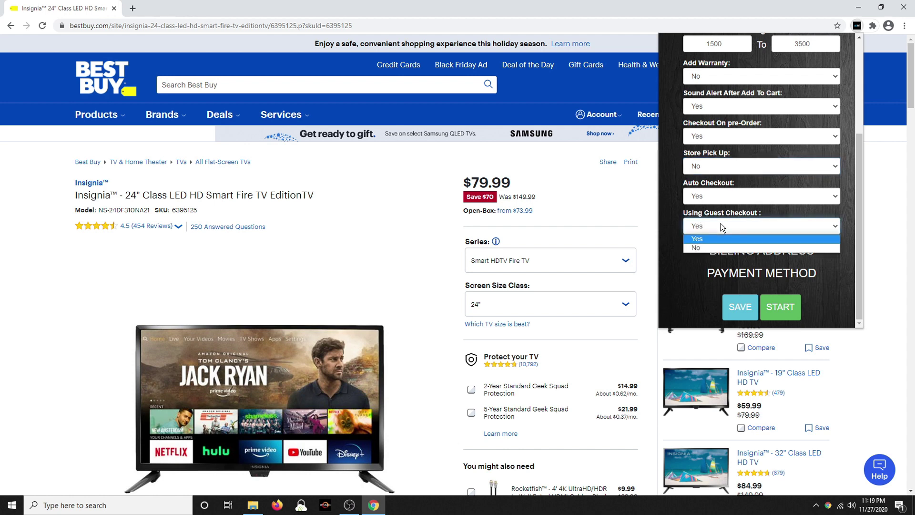
pyautogui.click(700, 243)
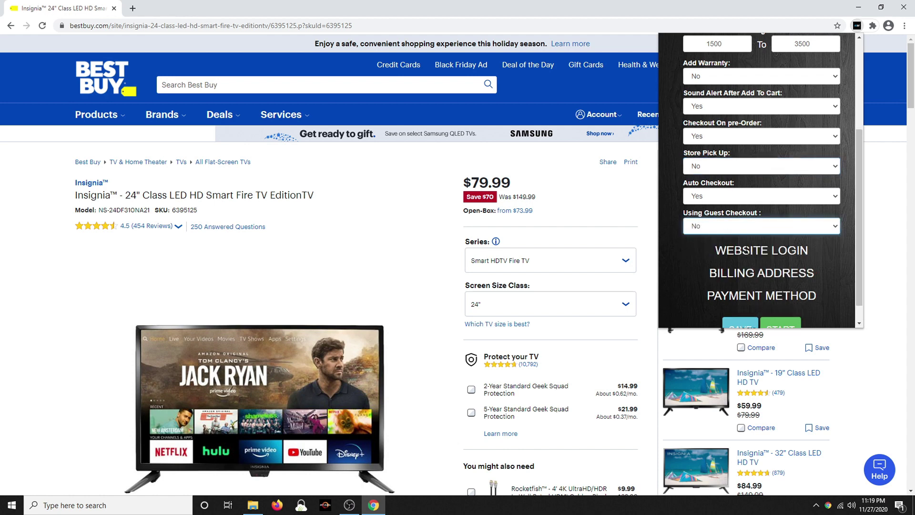
pyautogui.click(746, 251)
pyautogui.scroll(-2, 701, 273)
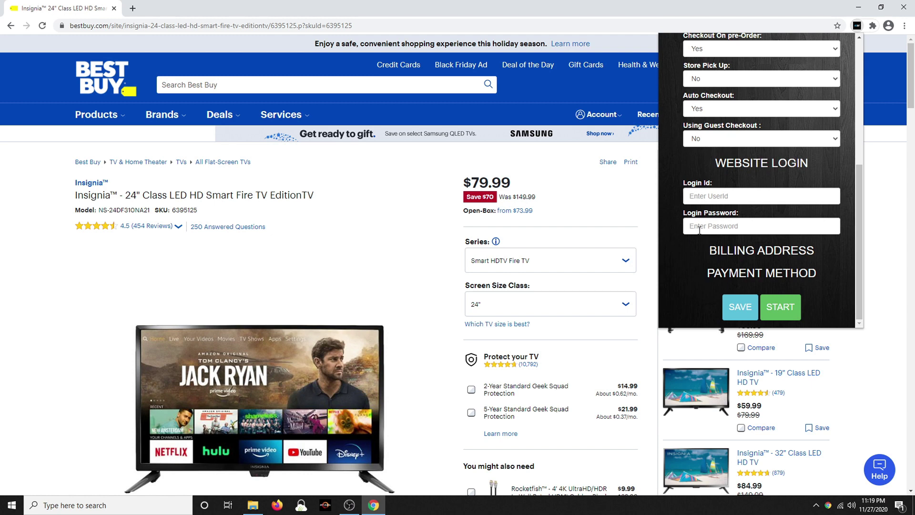
pyautogui.click(711, 136)
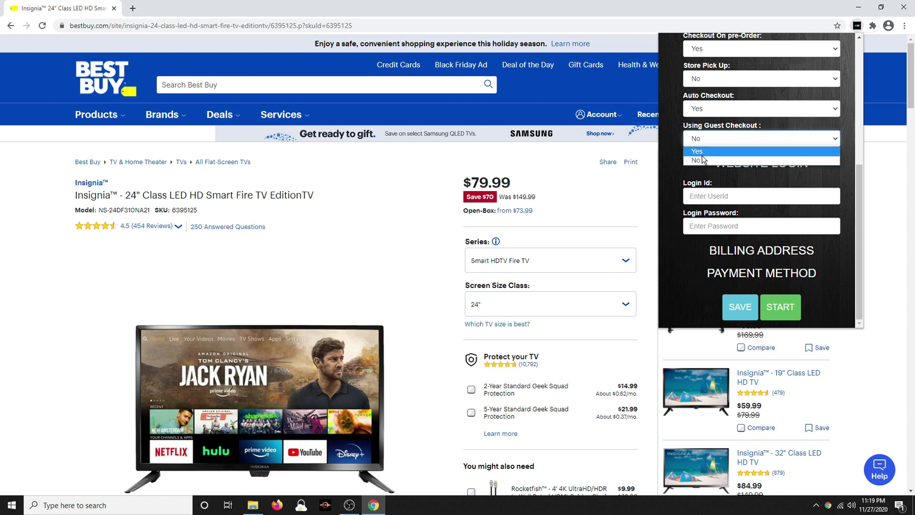
pyautogui.click(702, 152)
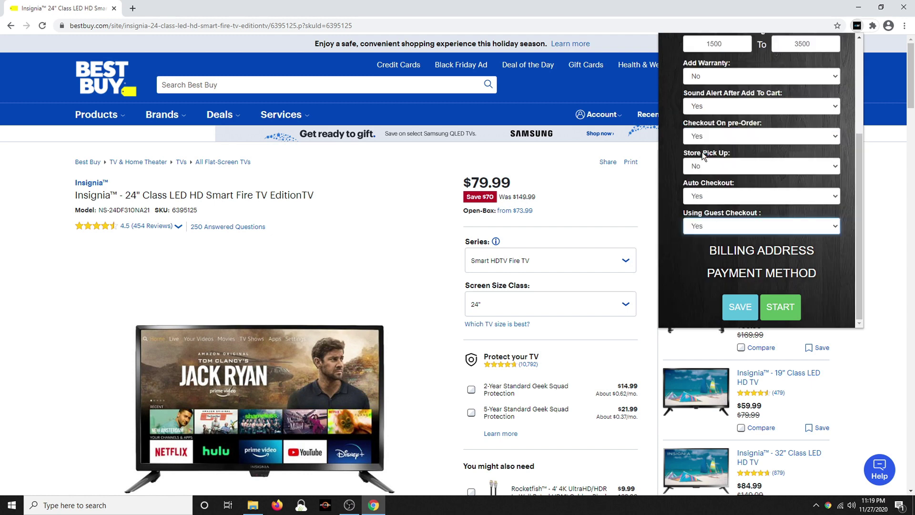
pyautogui.click(741, 251)
# - Try shipping to a different address, then switch back to the billing address
pyautogui.scroll(-3, 709, 269)
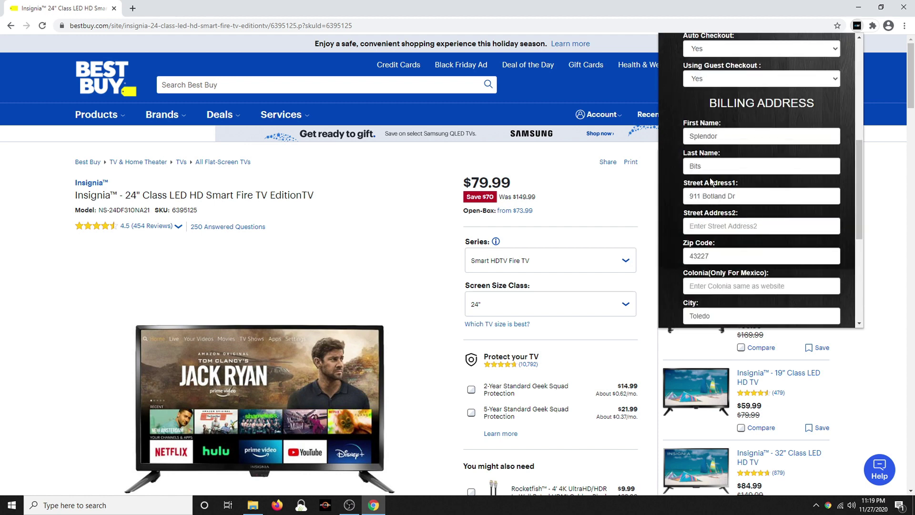
pyautogui.scroll(-3, 710, 272)
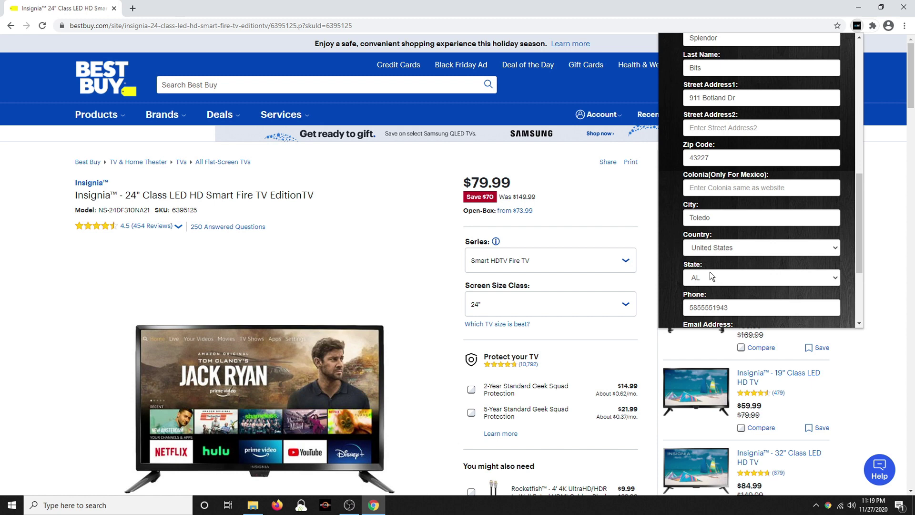
pyautogui.scroll(-2, 710, 275)
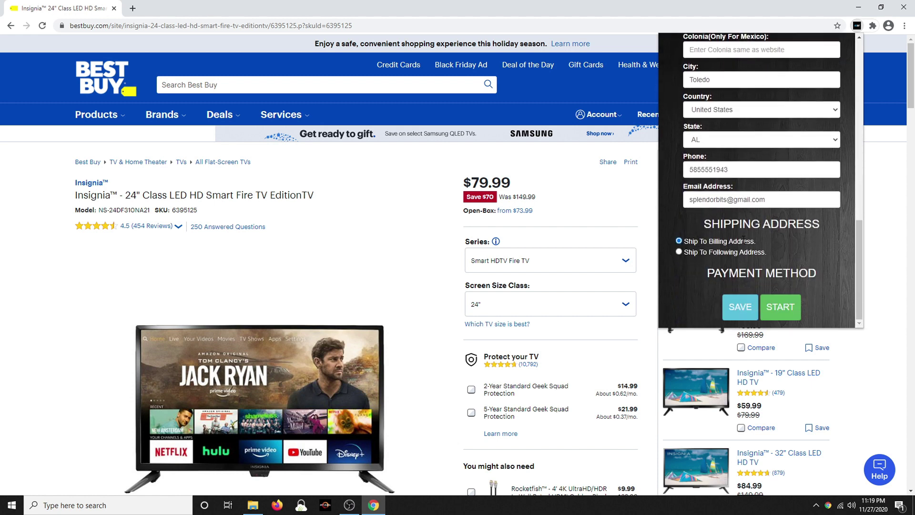
pyautogui.click(679, 253)
pyautogui.scroll(-3, 721, 273)
pyautogui.scroll(-3, 721, 273)
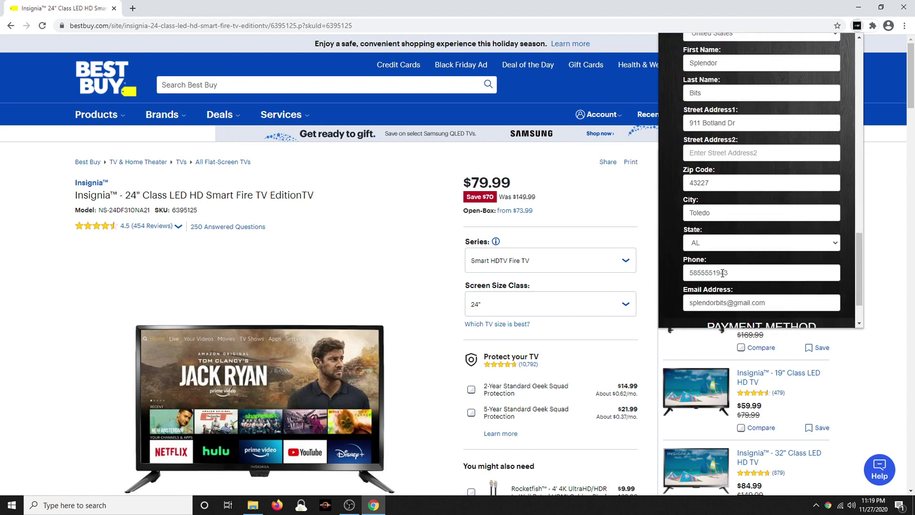
pyautogui.scroll(6, 714, 277)
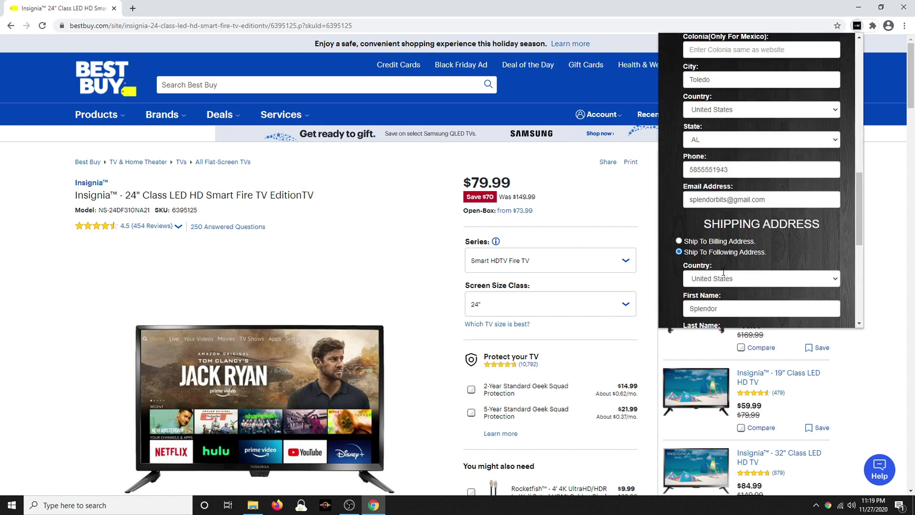
pyautogui.click(678, 241)
# - Expand Payment Method and set Shipping Address to Ship To Following Address
pyautogui.scroll(3, 737, 266)
pyautogui.scroll(-3, 736, 267)
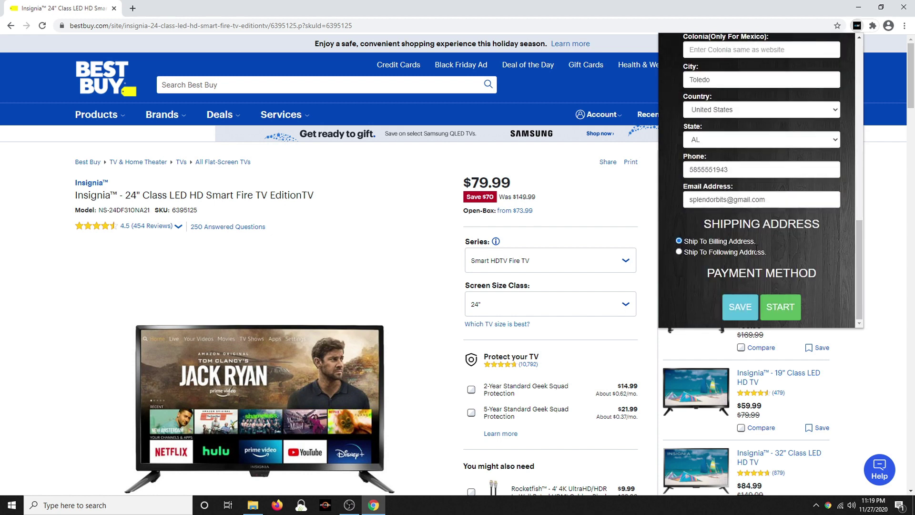
pyautogui.click(751, 274)
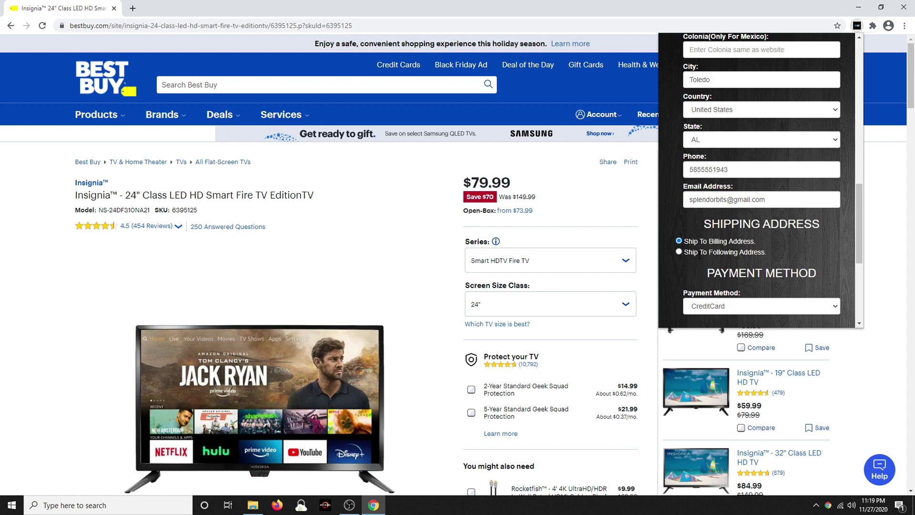
pyautogui.scroll(1, 728, 237)
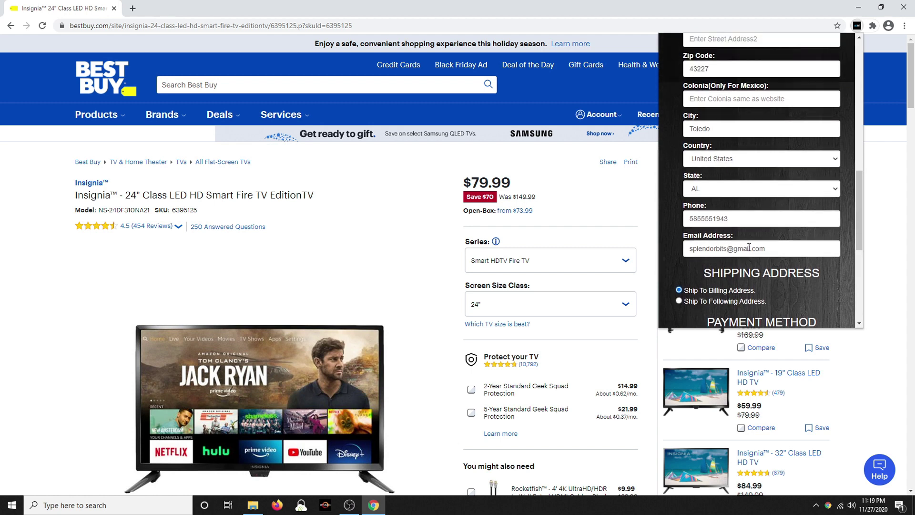
pyautogui.click(734, 301)
pyautogui.scroll(-3, 737, 308)
# - Clear the shipping First Name, Last Name and Street Address1 fields in the bot form
pyautogui.doubleClick(734, 214)
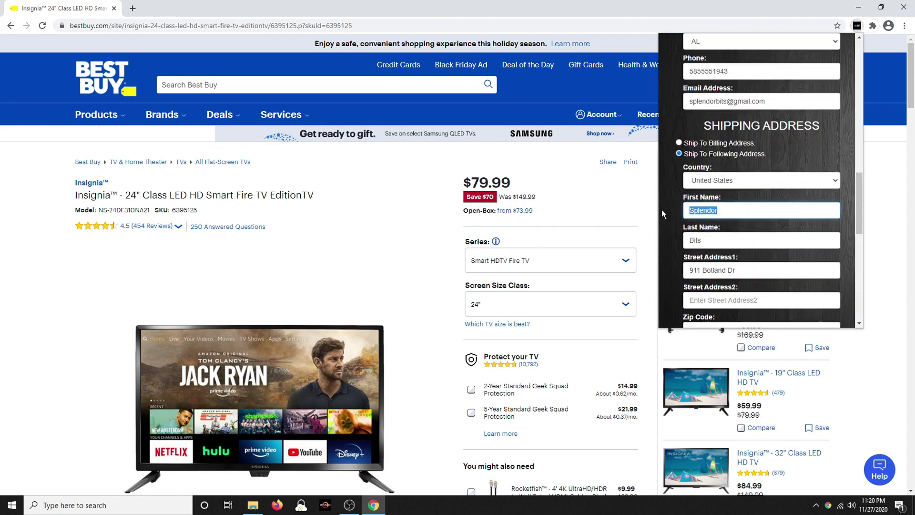
pyautogui.press('BackSpace')
pyautogui.doubleClick(737, 240)
pyautogui.press('BackSpace')
pyautogui.tripleClick(750, 275)
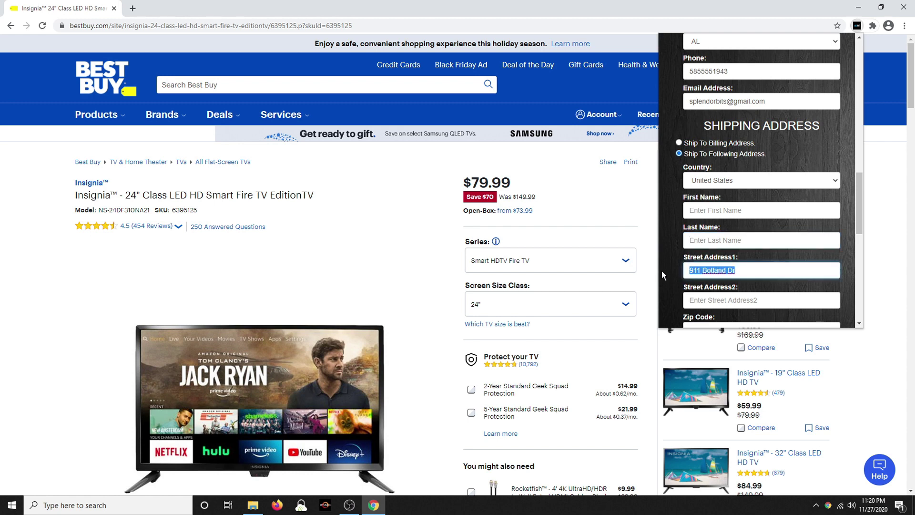
pyautogui.press('BackSpace')
pyautogui.scroll(-3, 755, 287)
pyautogui.scroll(1, 755, 286)
# - Clear the shipping Zip, City and Phone fields, leaving State at AL
pyautogui.doubleClick(720, 183)
pyautogui.press('BackSpace')
pyautogui.doubleClick(720, 214)
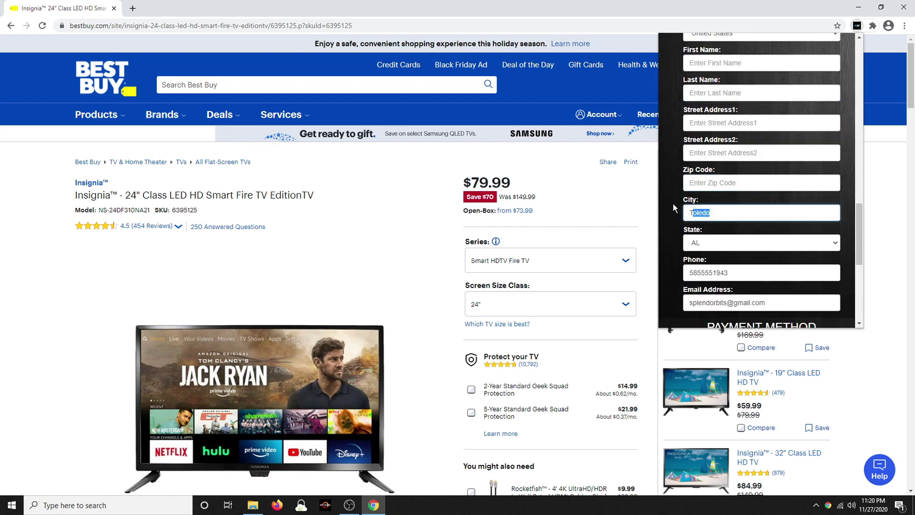
pyautogui.press('BackSpace')
pyautogui.click(708, 240)
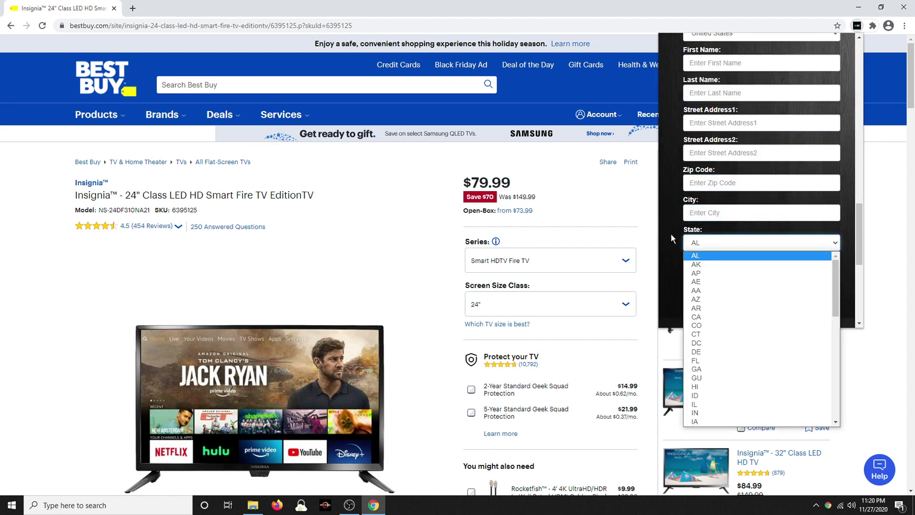
pyautogui.click(706, 241)
pyautogui.press('Tab')
pyautogui.press('BackSpace')
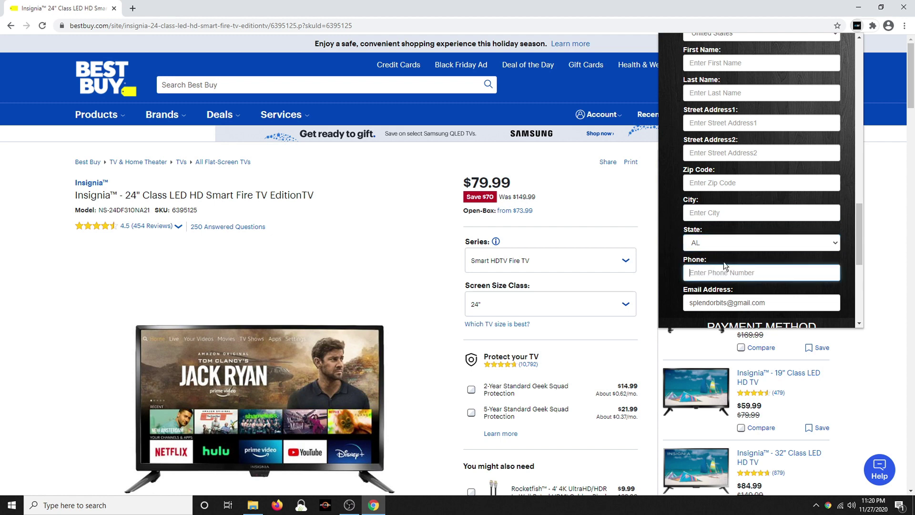
pyautogui.scroll(-2, 723, 261)
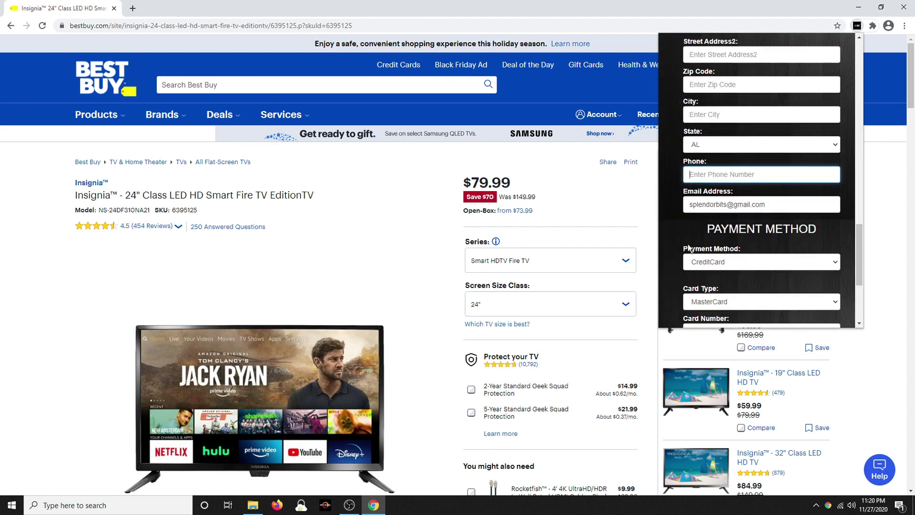
pyautogui.scroll(-2, 688, 246)
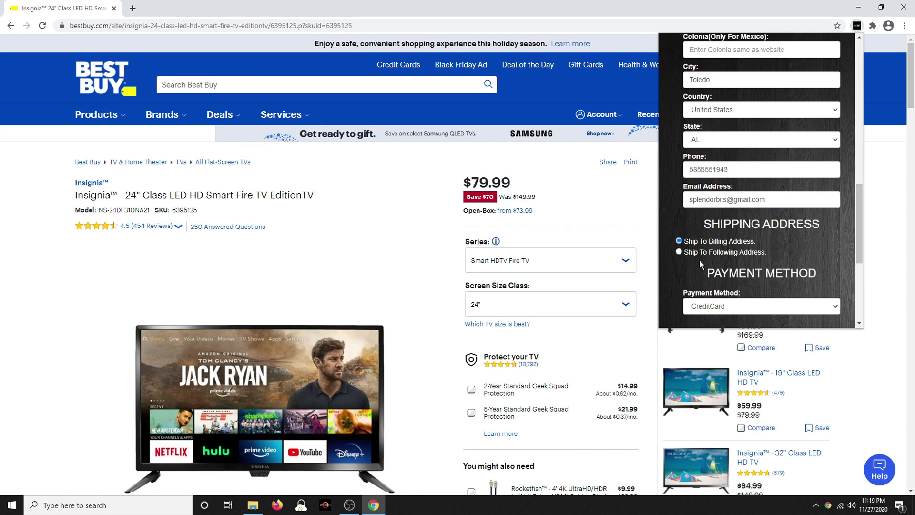
pyautogui.scroll(-4, 693, 295)
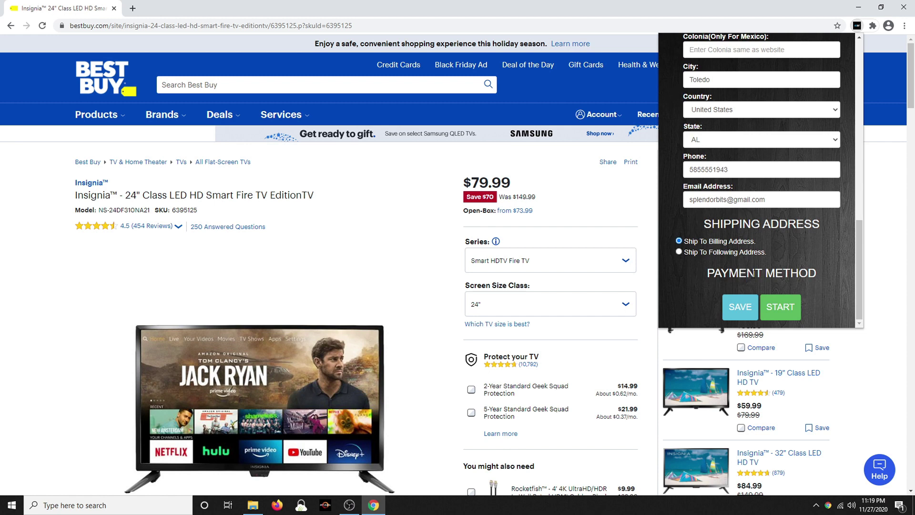
pyautogui.click(752, 274)
pyautogui.scroll(1, 732, 241)
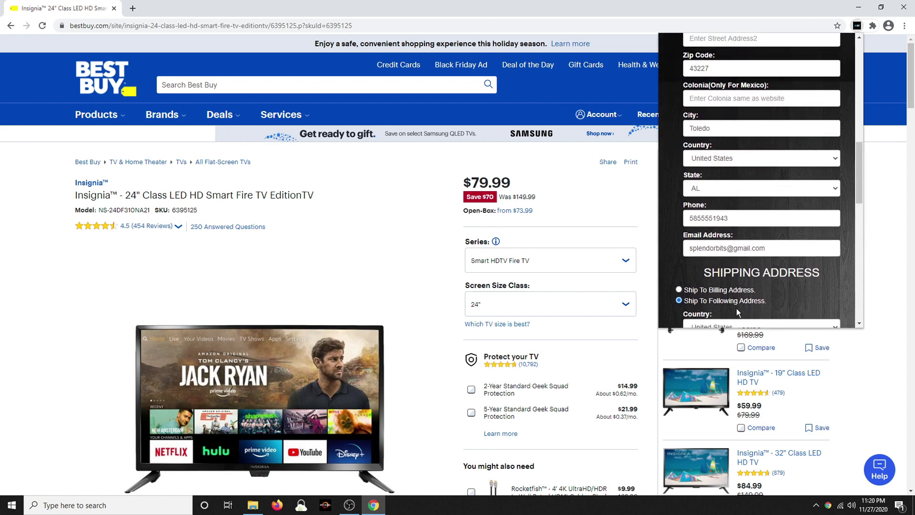
pyautogui.scroll(-3, 742, 240)
pyautogui.moveTo(734, 215); pyautogui.dragTo(661, 210)
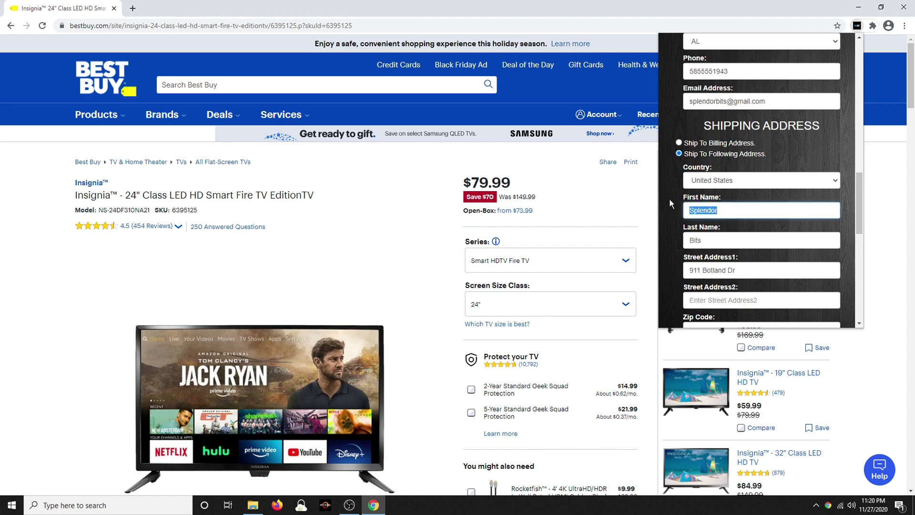
pyautogui.press('BackSpace')
pyautogui.press('Tab')
pyautogui.press('BackSpace')
pyautogui.tripleClick(750, 275)
pyautogui.press('BackSpace')
pyautogui.press('Tab')
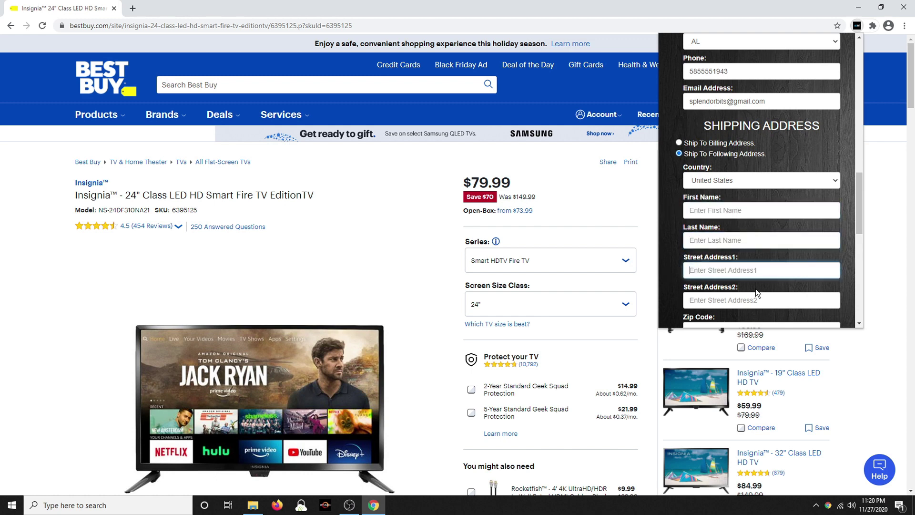
pyautogui.press('Tab')
pyautogui.press('Tab')
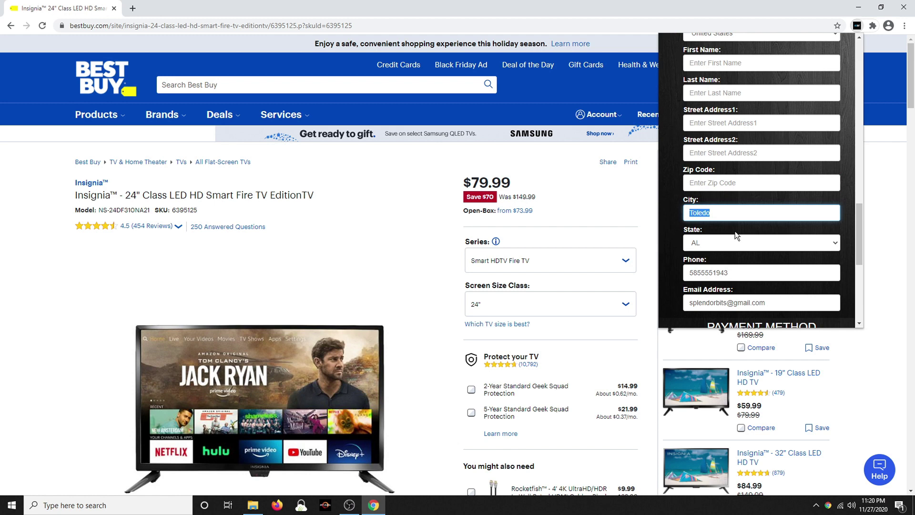
pyautogui.click(709, 241)
pyautogui.click(707, 241)
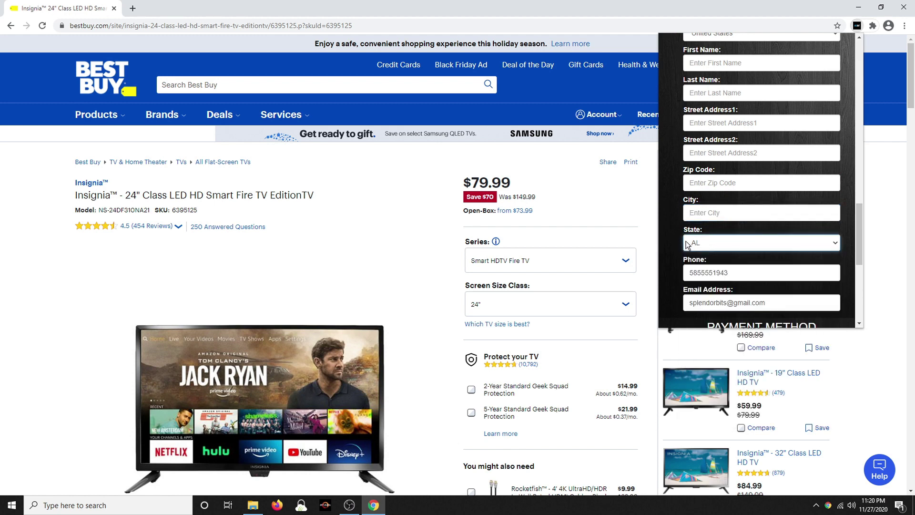
pyautogui.click(745, 275)
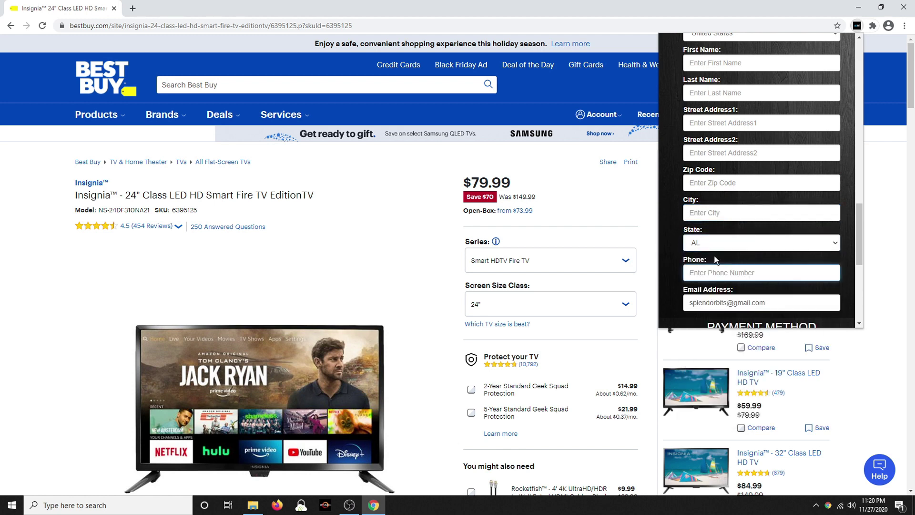
pyautogui.scroll(-2, 695, 253)
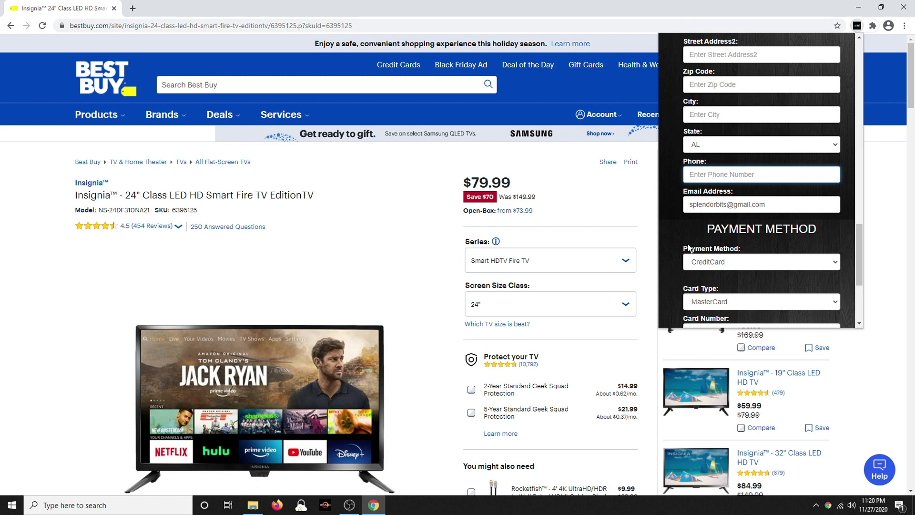
pyautogui.scroll(-2, 689, 247)
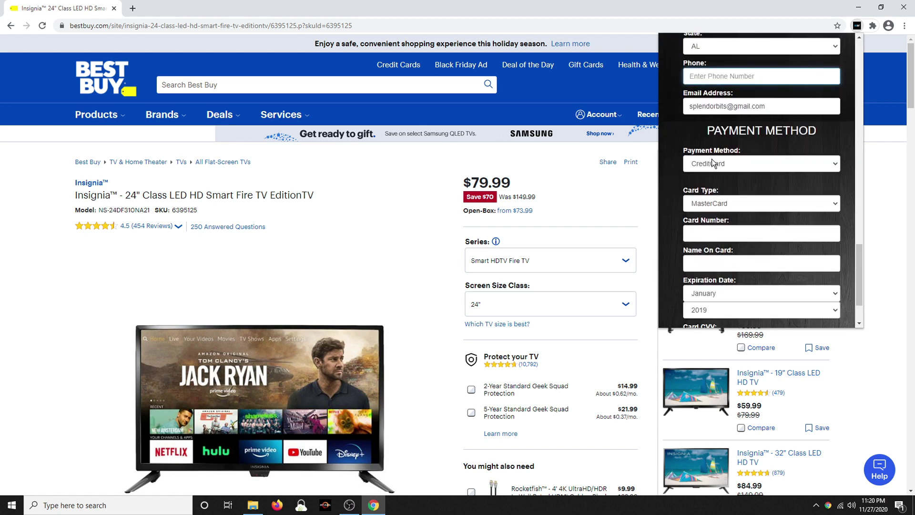
pyautogui.scroll(-2, 677, 238)
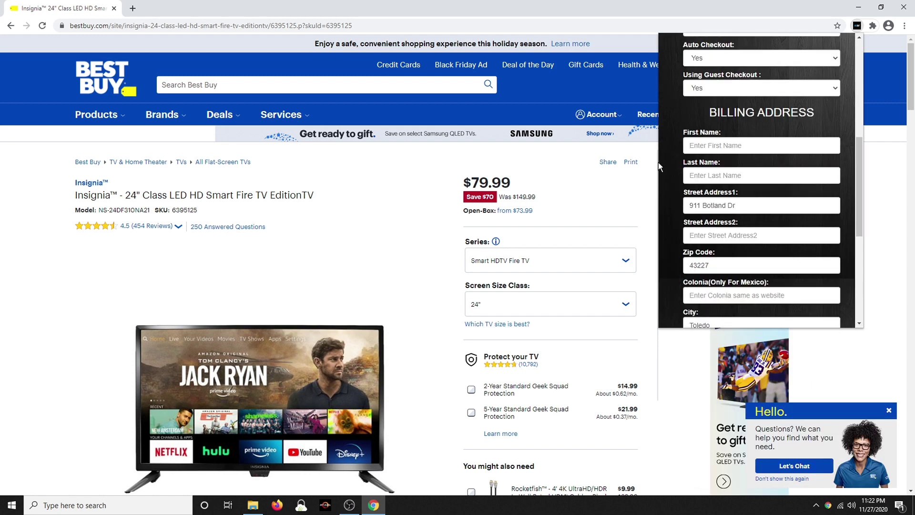
# - Start the BestBuy Bot run with START at the bottom of its popup
pyautogui.scroll(-1, 701, 205)
pyautogui.scroll(5, 700, 205)
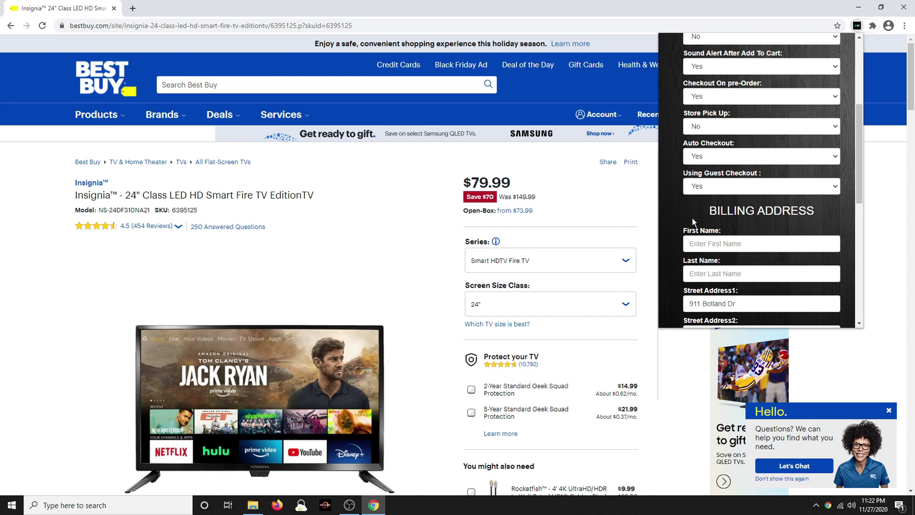
pyautogui.scroll(-5, 702, 209)
pyautogui.scroll(-5, 702, 208)
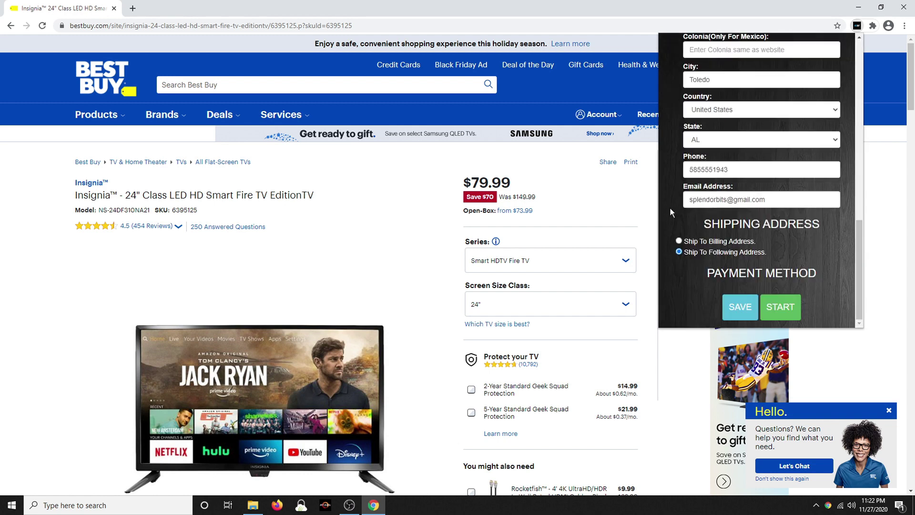
pyautogui.click(777, 310)
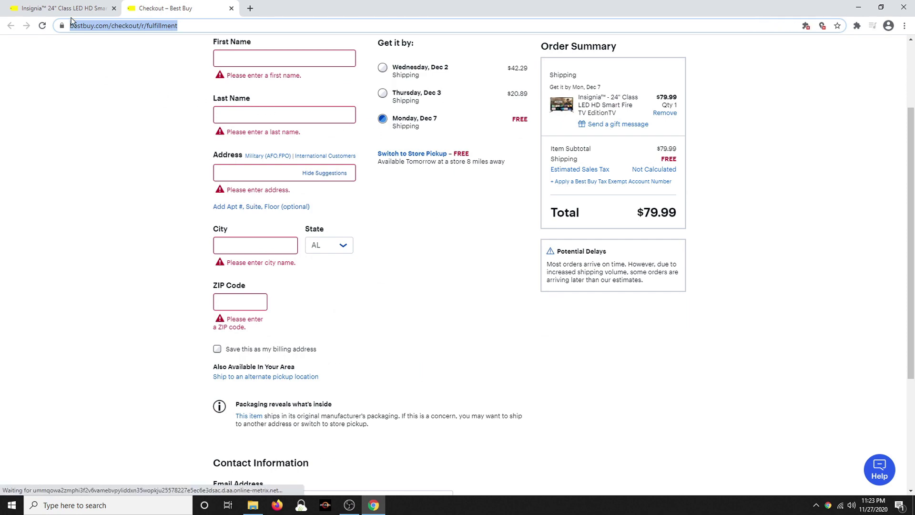
# - Review Best Buy's checkout page: contact email and phone filled, shipping fields empty
pyautogui.scroll(3, 502, 244)
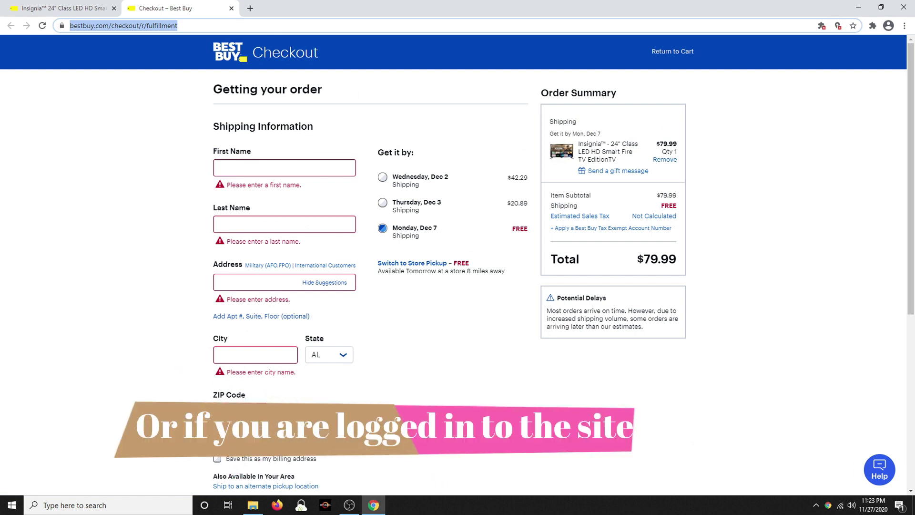
pyautogui.scroll(-1, 291, 346)
pyautogui.scroll(-3, 291, 346)
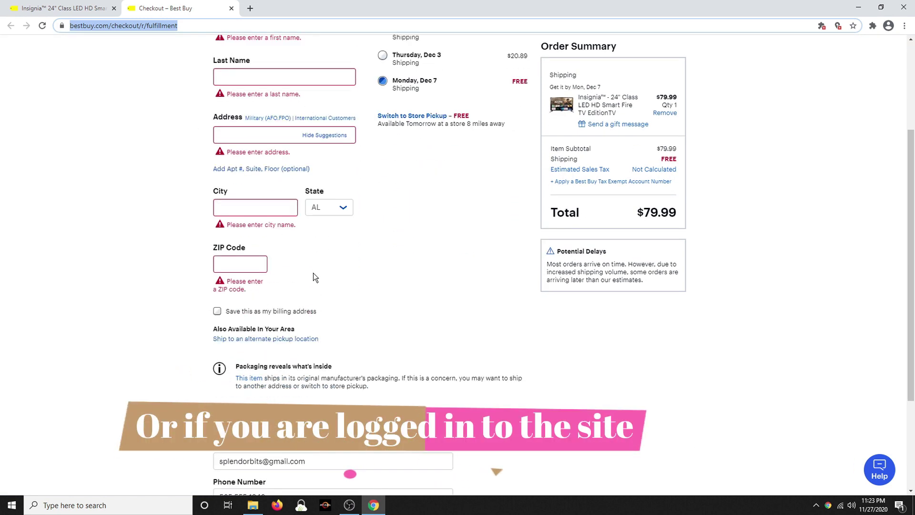
pyautogui.scroll(-2, 310, 333)
pyautogui.scroll(-1, 310, 332)
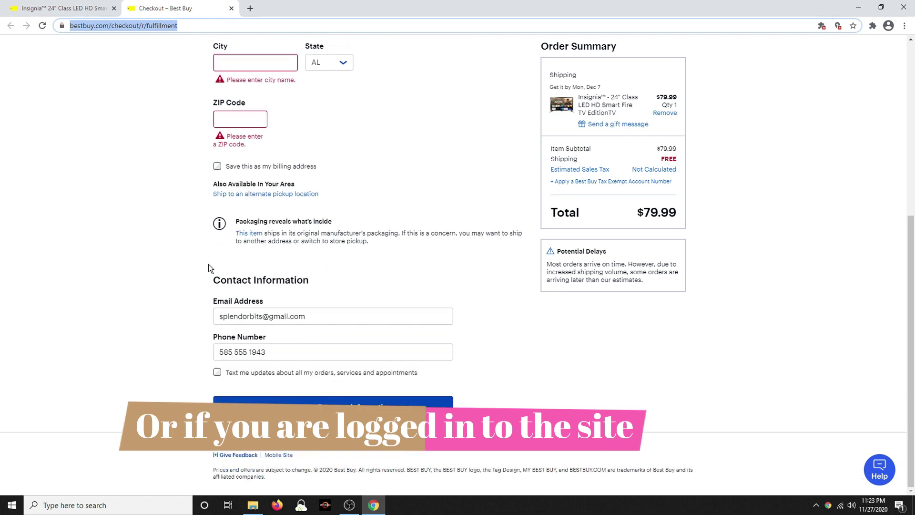
pyautogui.scroll(6, 262, 301)
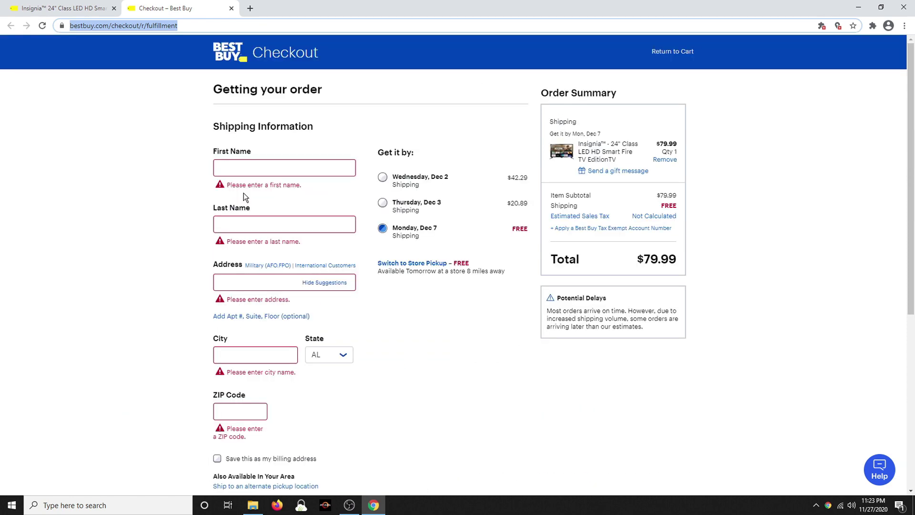
pyautogui.scroll(-6, 241, 323)
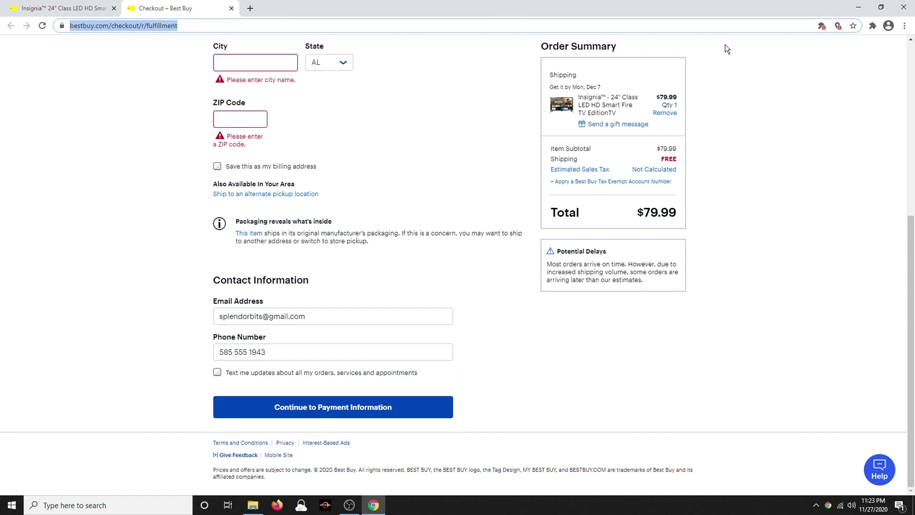
pyautogui.scroll(6, 790, 276)
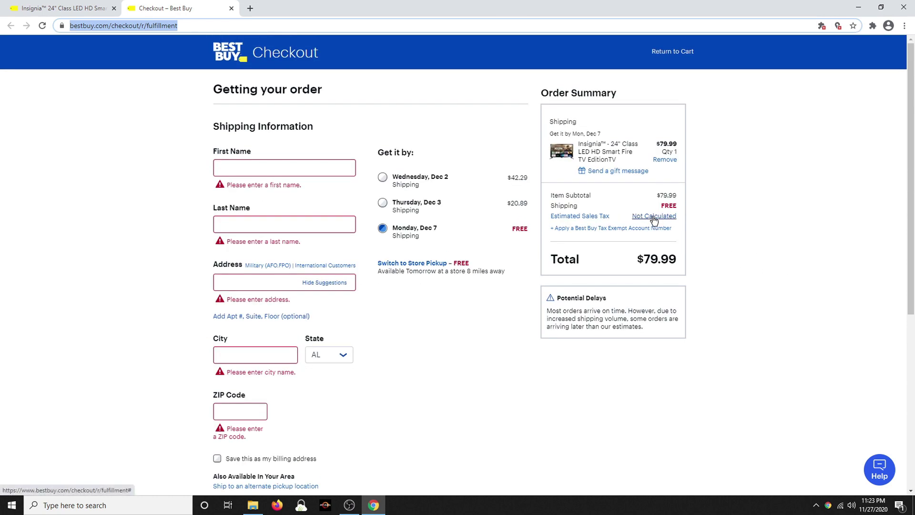
# - Open and close the BestBuy Bot panel from the Extensions menu
pyautogui.click(873, 25)
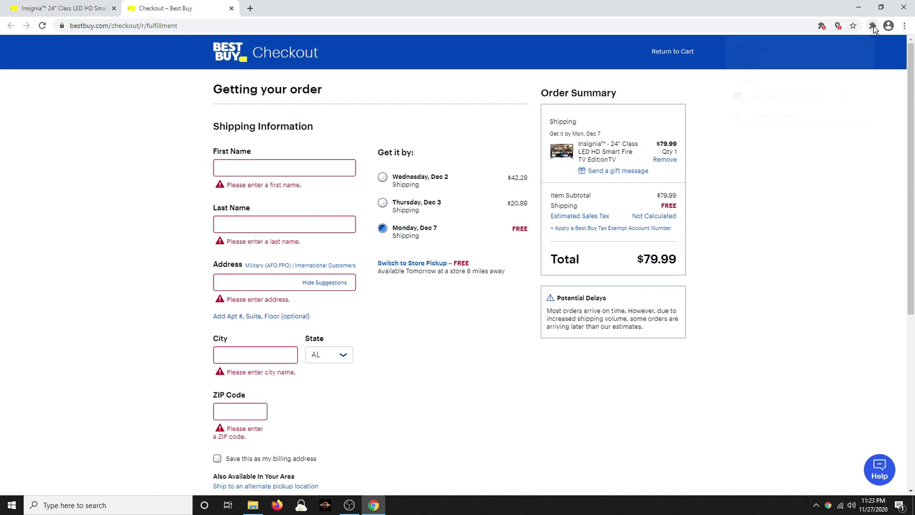
pyautogui.click(780, 99)
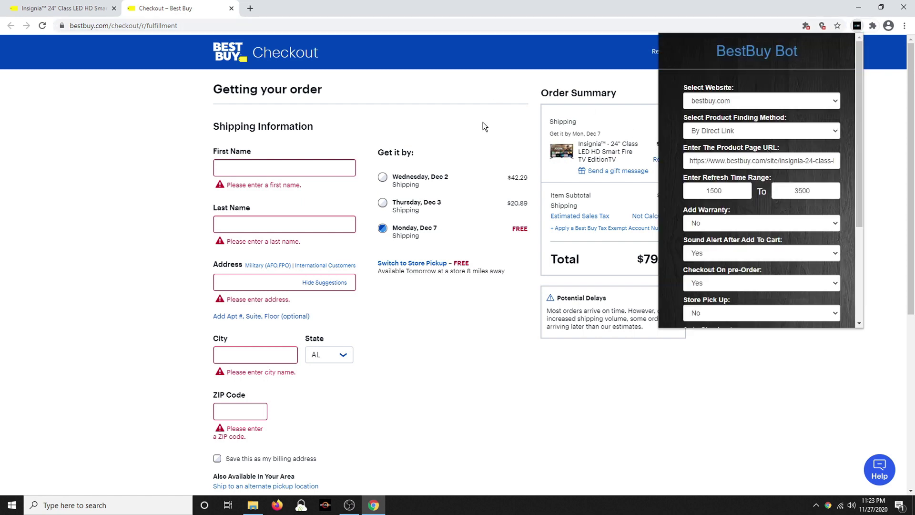
pyautogui.click(493, 129)
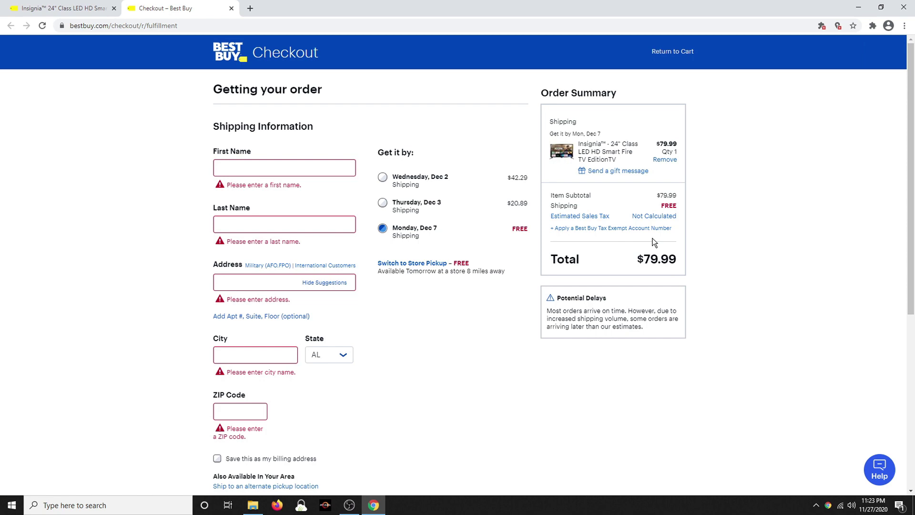
# - Remove the Insignia TV from the Order Summary and close the cart tab
pyautogui.click(664, 160)
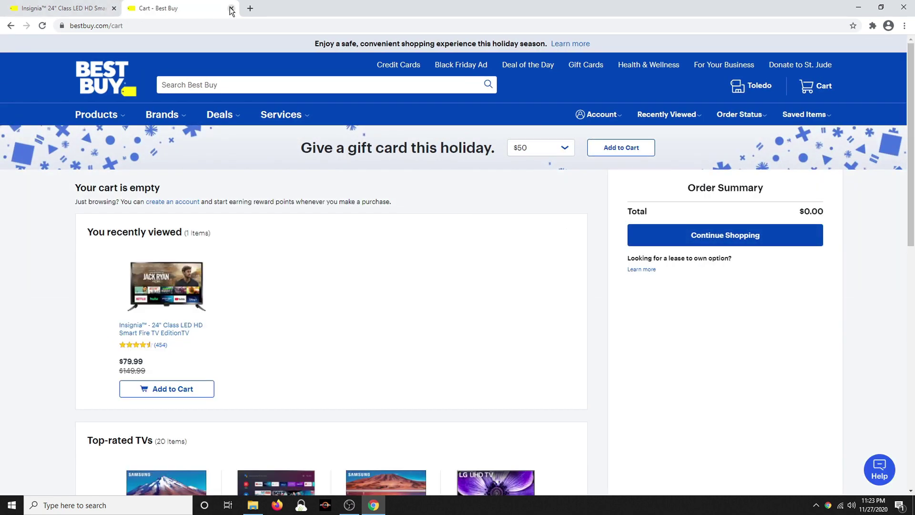
pyautogui.click(231, 8)
pyautogui.scroll(-12, 301, 331)
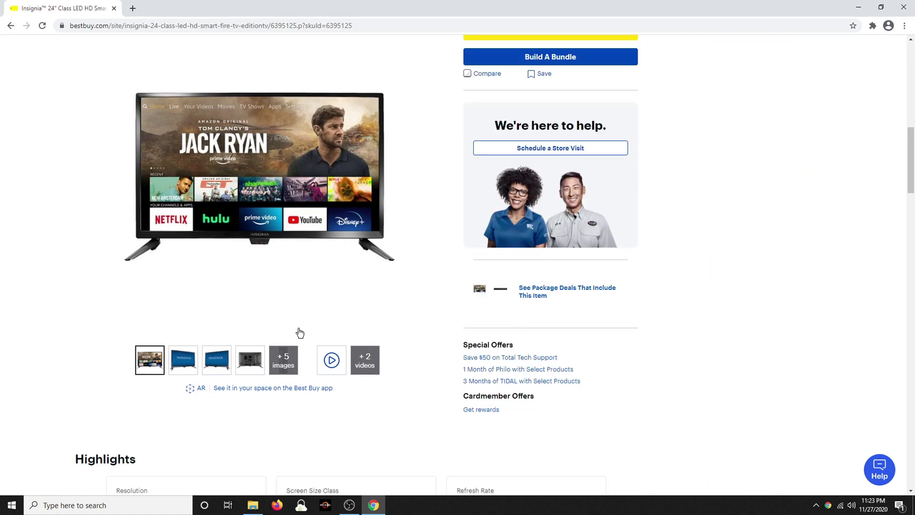
pyautogui.scroll(9, 300, 332)
pyautogui.scroll(-6, 301, 333)
pyautogui.scroll(9, 300, 333)
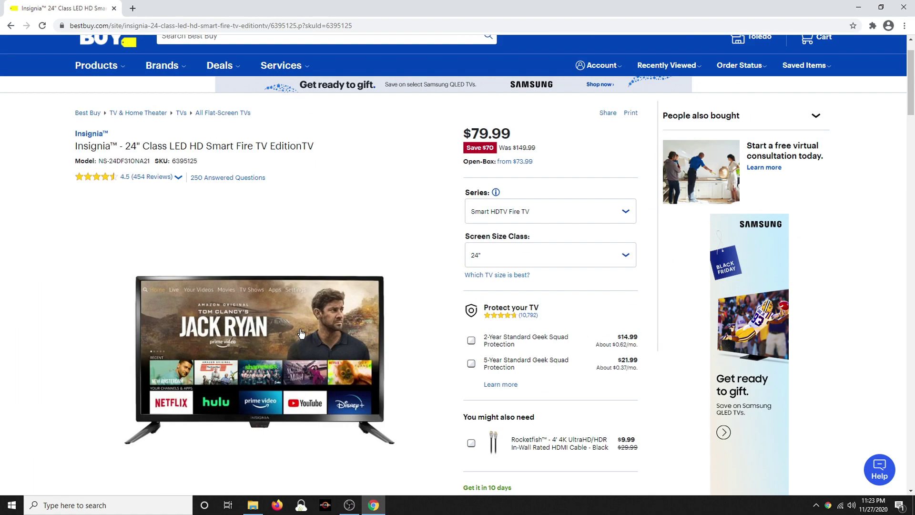
pyautogui.scroll(-5, 251, 254)
pyautogui.scroll(2, 252, 254)
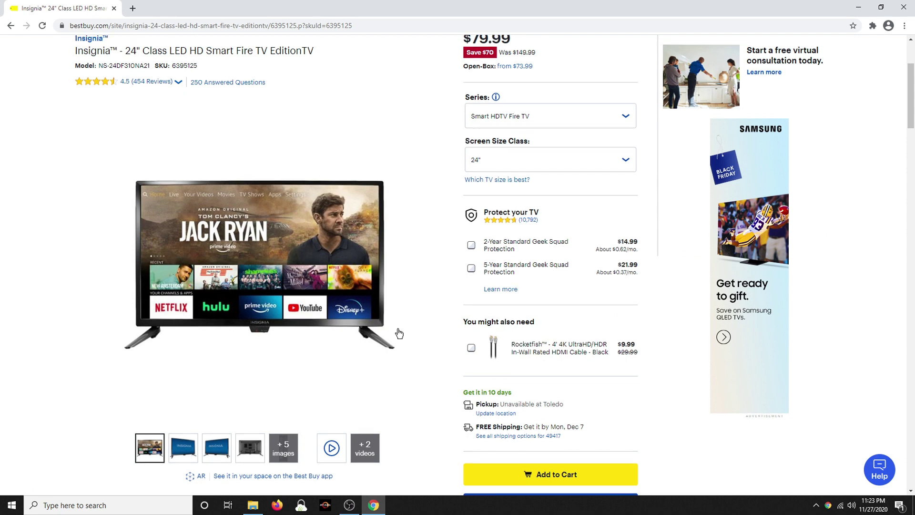
pyautogui.scroll(3, 415, 307)
# - Reopen BestBuy Bot and review its settings: warranty No, auto and guest checkout Yes
pyautogui.click(873, 25)
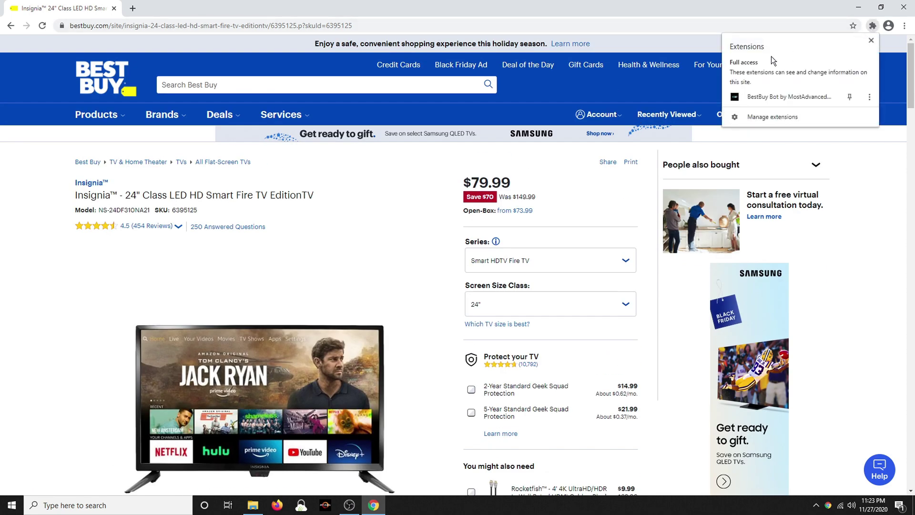
pyautogui.click(765, 99)
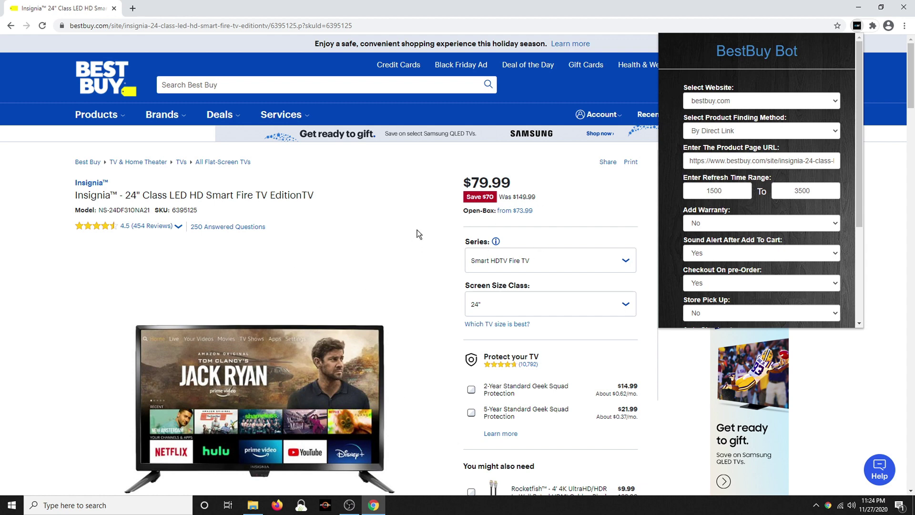
pyautogui.scroll(-3, 418, 233)
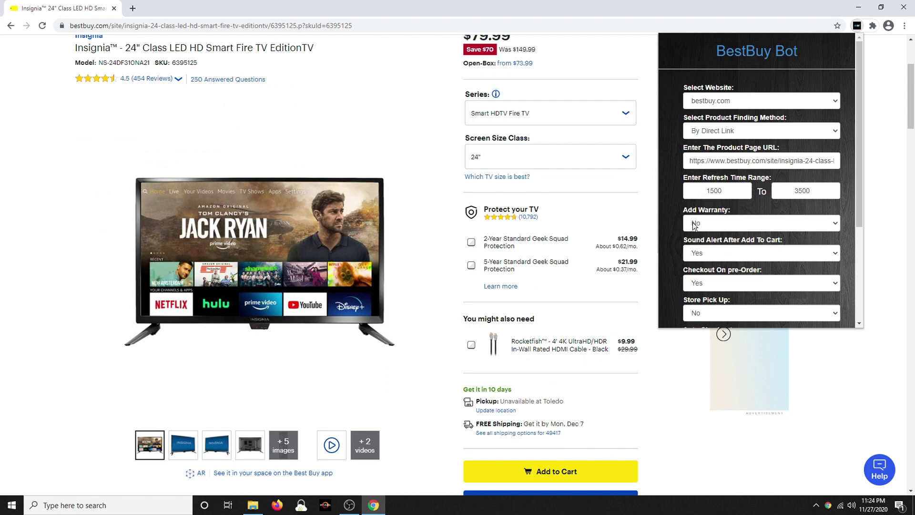
pyautogui.scroll(-1, 705, 230)
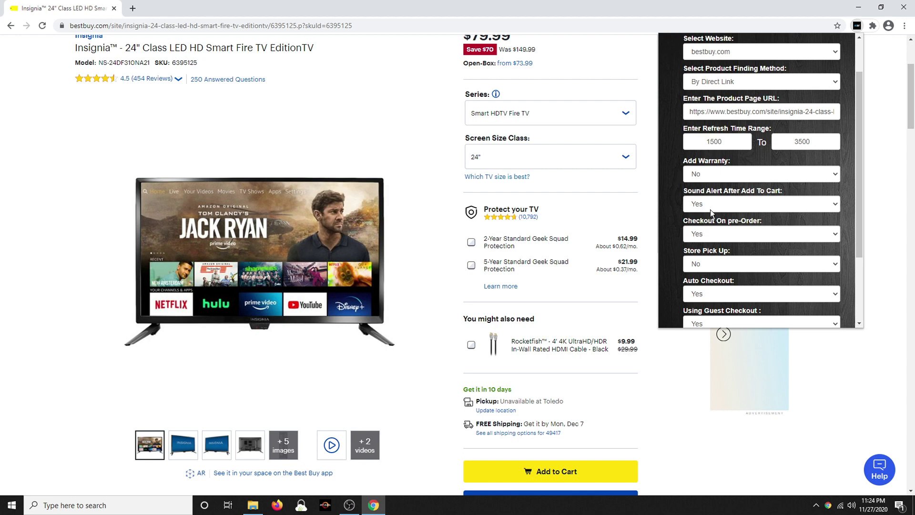
pyautogui.scroll(-2, 710, 210)
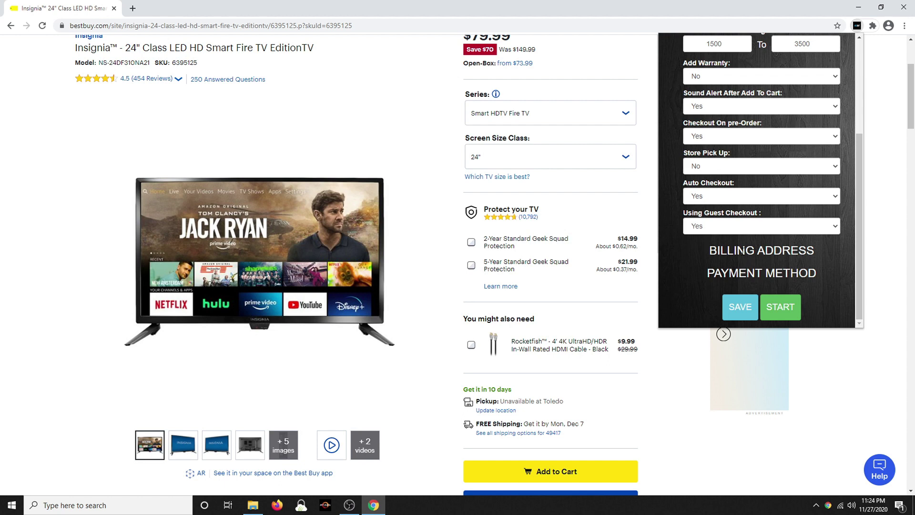
# - Set the bot's shipping to Ship To Billing Address
pyautogui.click(742, 251)
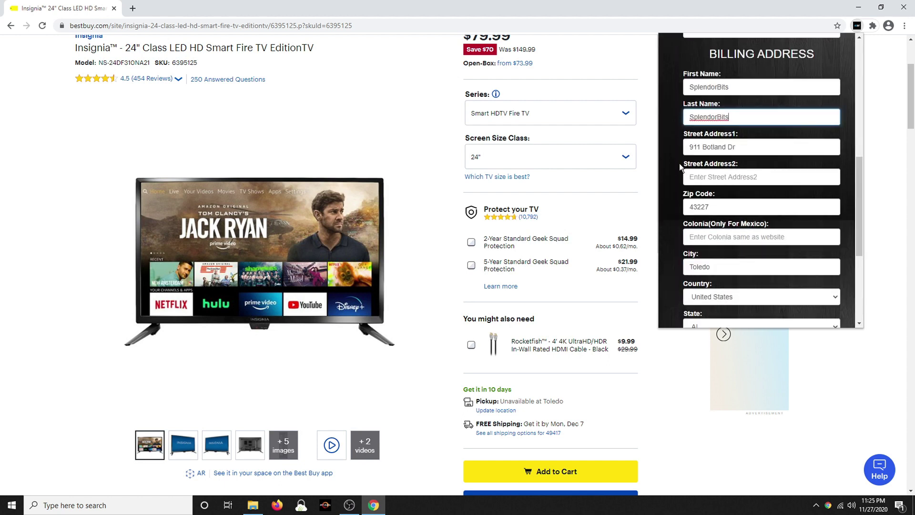
pyautogui.scroll(-3, 717, 187)
pyautogui.scroll(-1, 716, 187)
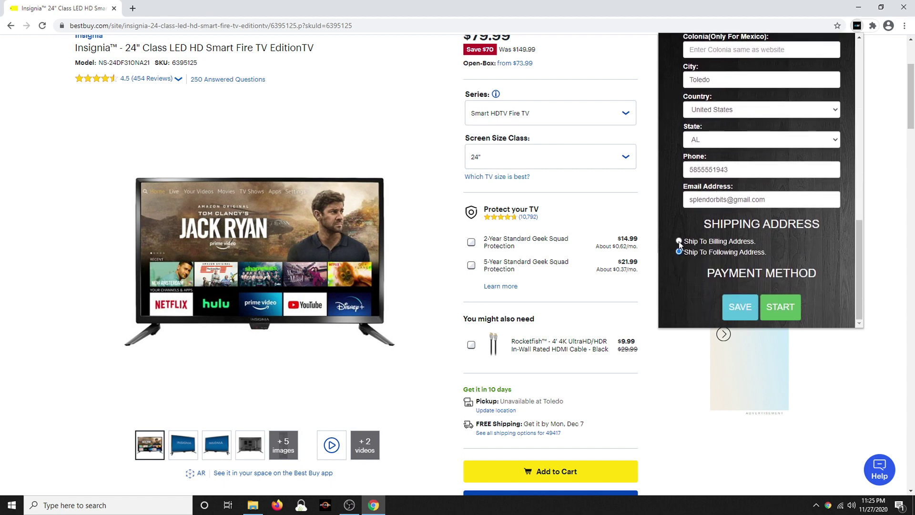
pyautogui.click(679, 241)
pyautogui.scroll(-4, 724, 284)
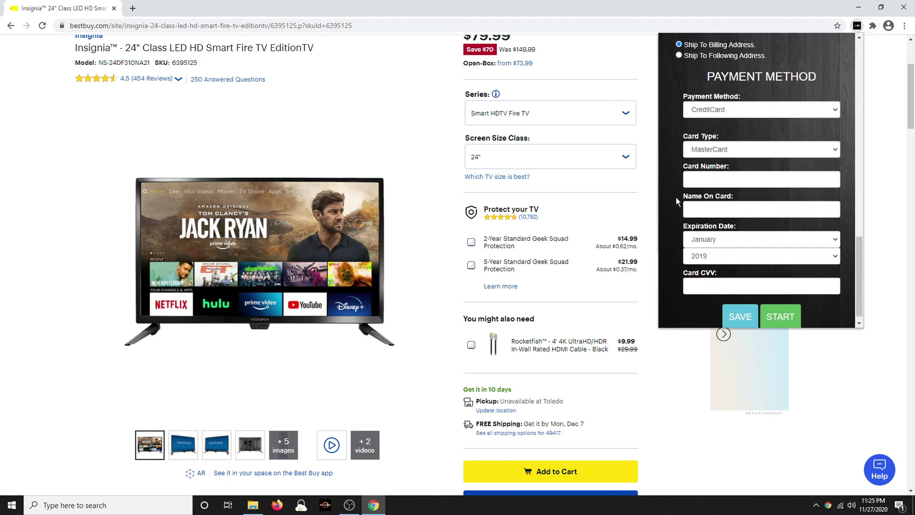
# - Change the payment method to CreditCard, revealing the card type, number, expiry and CVV fields
pyautogui.click(742, 112)
pyautogui.click(720, 121)
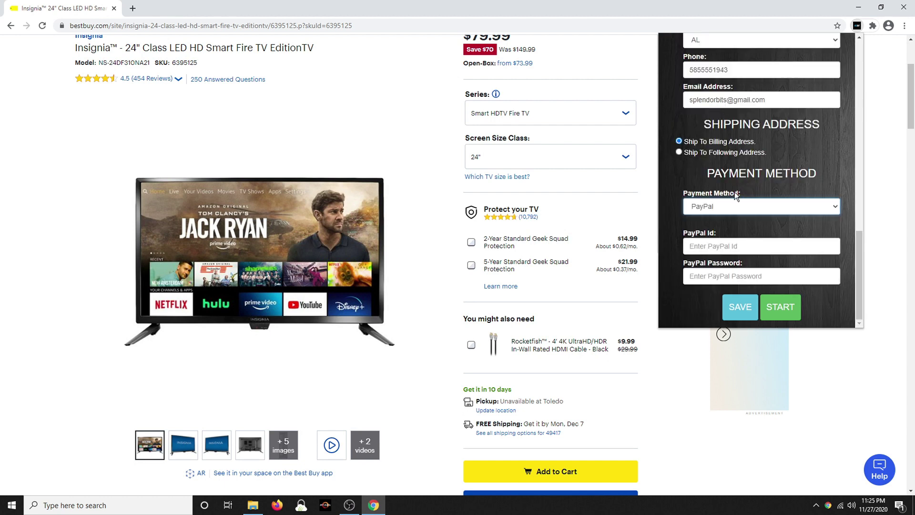
pyautogui.click(744, 208)
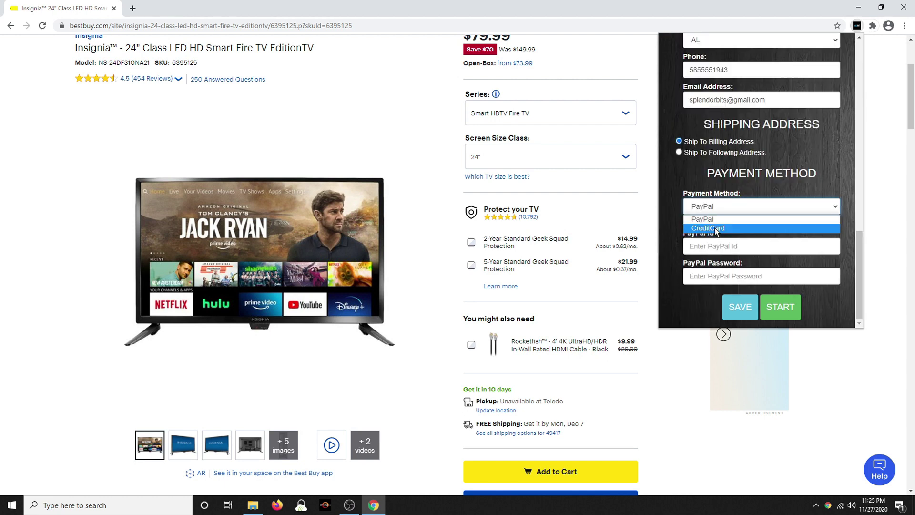
pyautogui.click(715, 232)
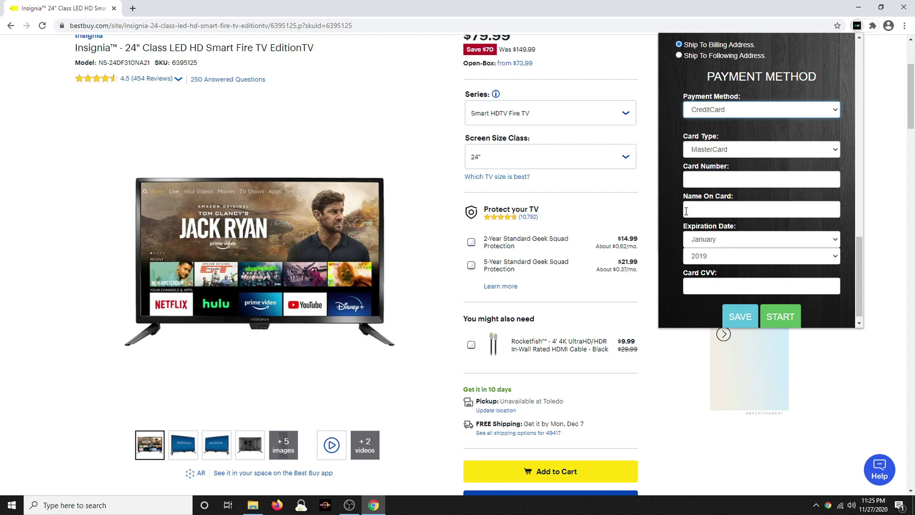
pyautogui.scroll(-1, 718, 258)
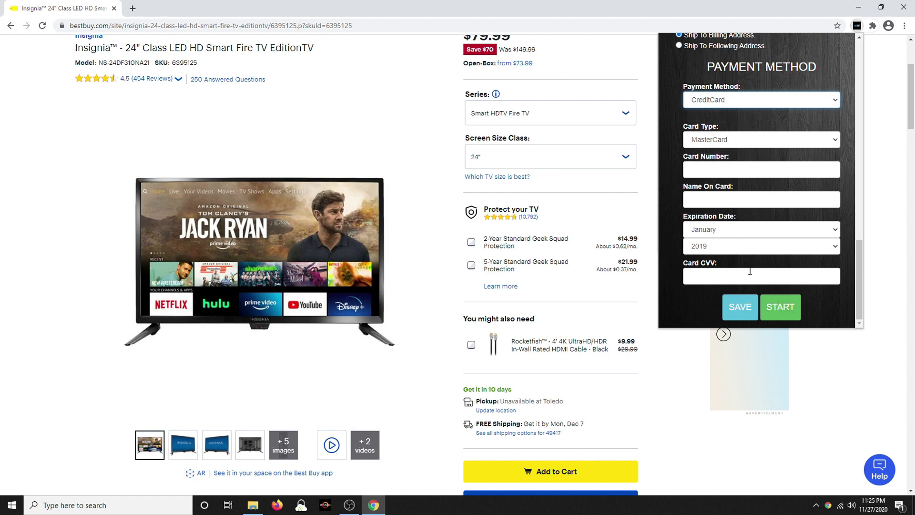
# - Start the bot run, proceed from the cart to Checkout, and review the $85.99 payment page
pyautogui.click(778, 308)
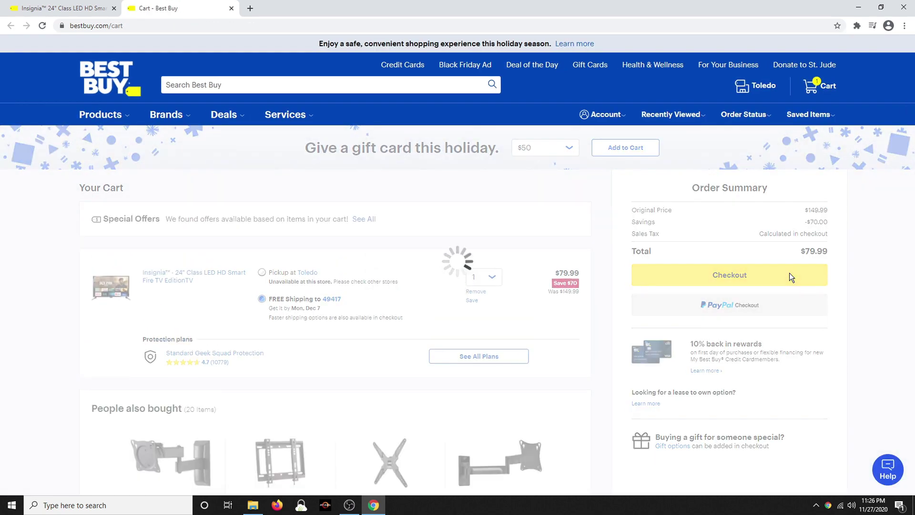
pyautogui.click(790, 277)
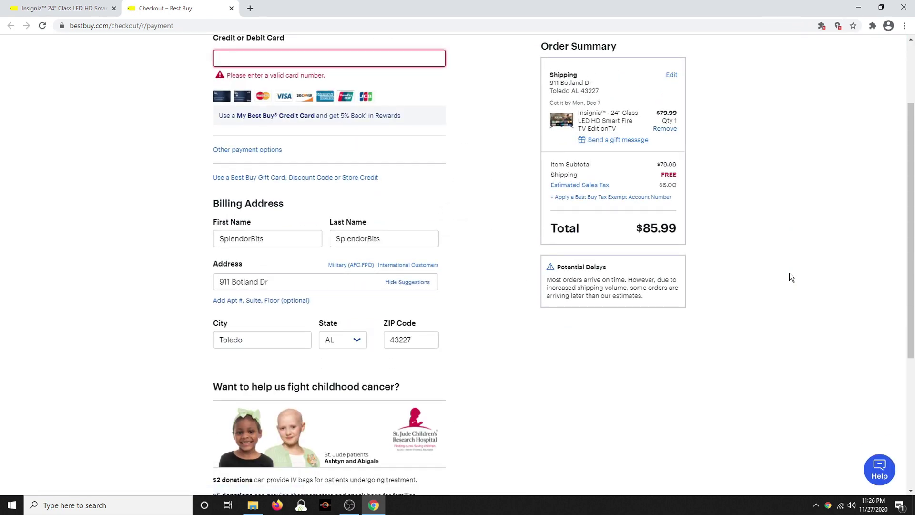
pyautogui.scroll(2, 395, 44)
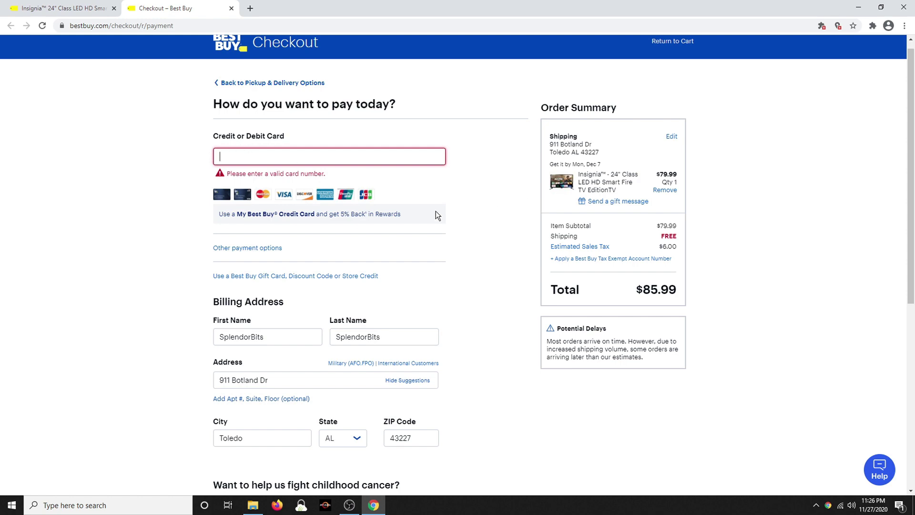
pyautogui.scroll(-5, 351, 327)
pyautogui.scroll(-2, 439, 370)
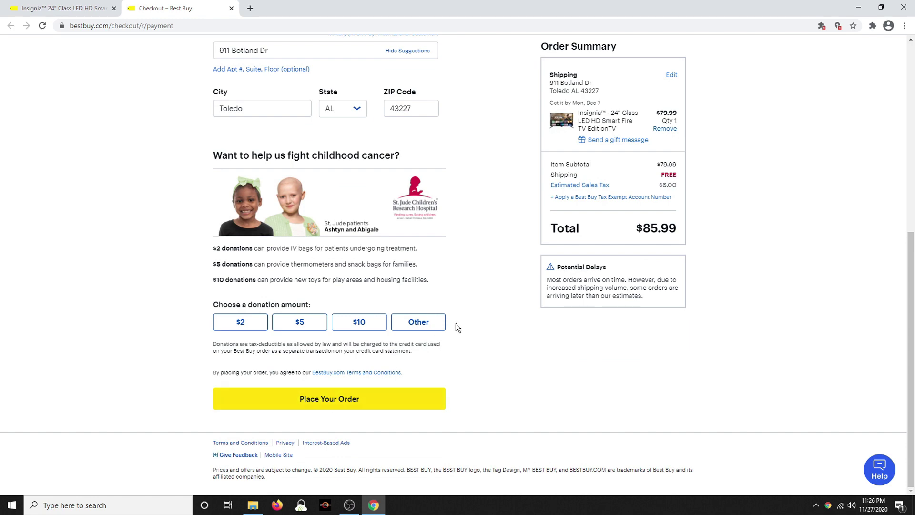
# - Stop the running BestBuy Bot from its popup and close the panel
pyautogui.scroll(7, 564, 463)
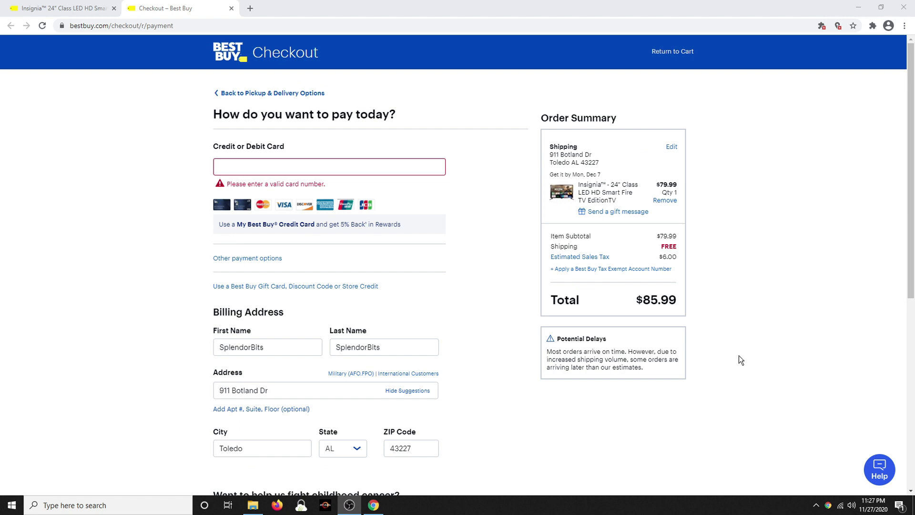
pyautogui.click(872, 26)
pyautogui.click(798, 96)
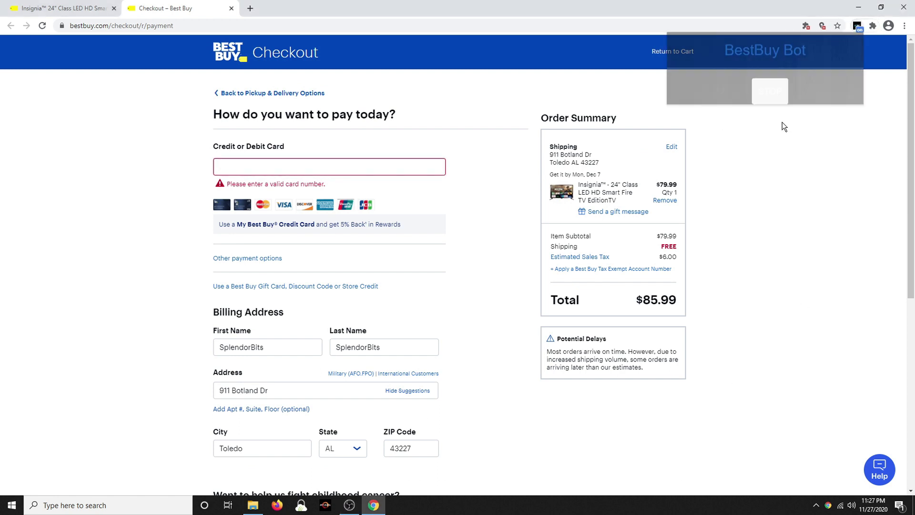
pyautogui.click(770, 92)
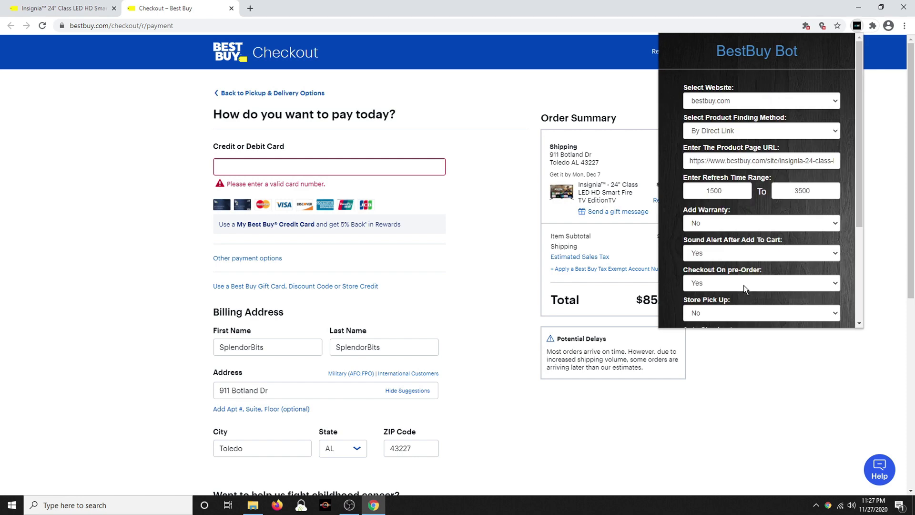
pyautogui.scroll(-5, 714, 237)
pyautogui.scroll(5, 713, 236)
pyautogui.scroll(-5, 725, 233)
pyautogui.click(888, 110)
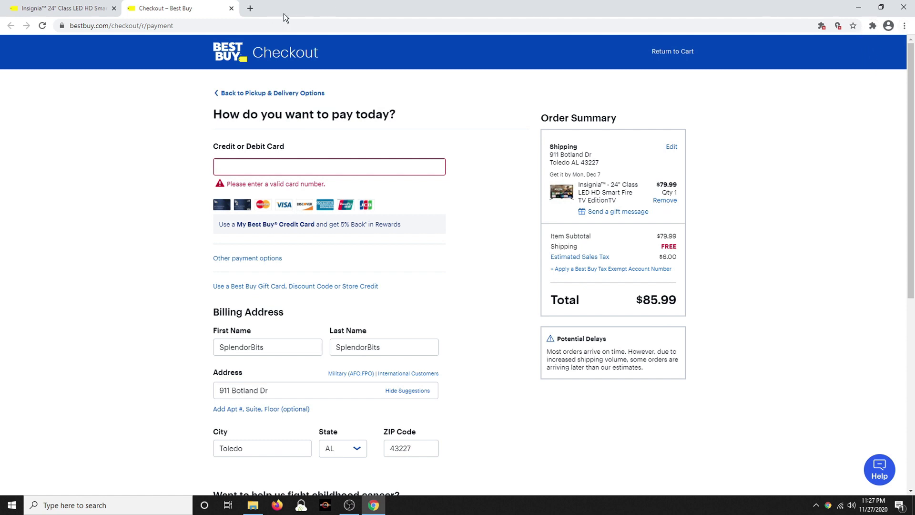
# - Go to Manage extensions from BestBuy Bot's options in the Extensions menu
pyautogui.click(872, 26)
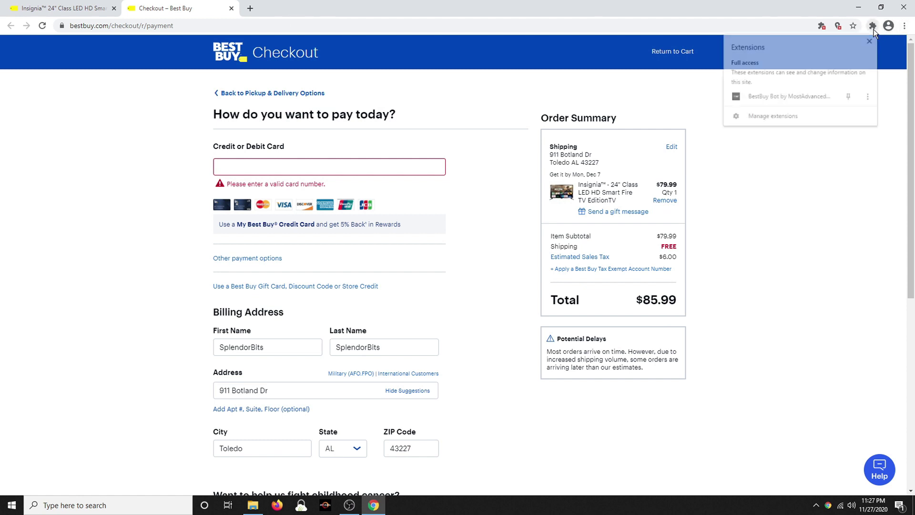
pyautogui.click(868, 99)
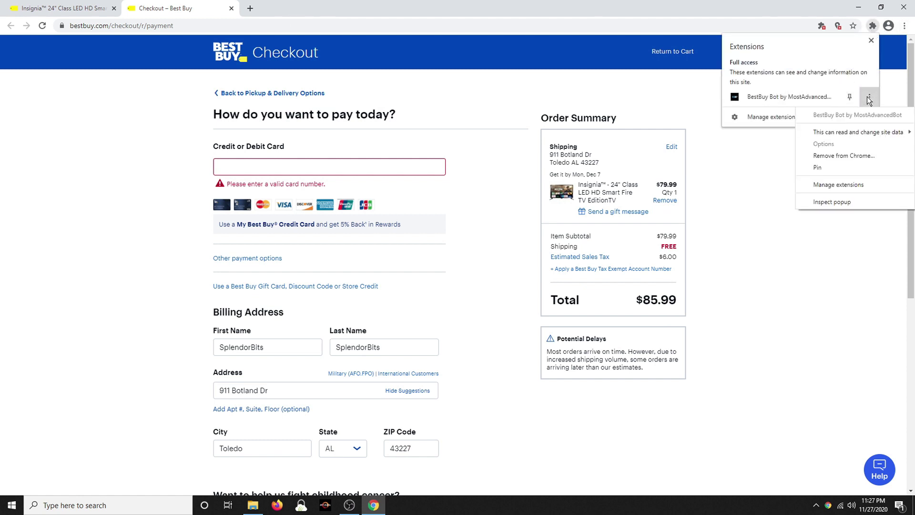
pyautogui.click(767, 119)
pyautogui.click(767, 118)
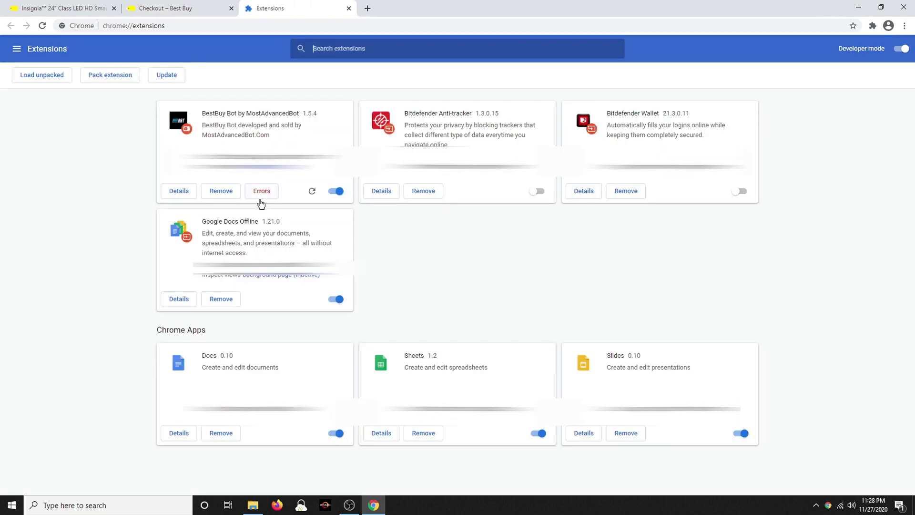
# - Toggle BestBuy Bot off on the Extensions page and confirm its removal
pyautogui.click(339, 191)
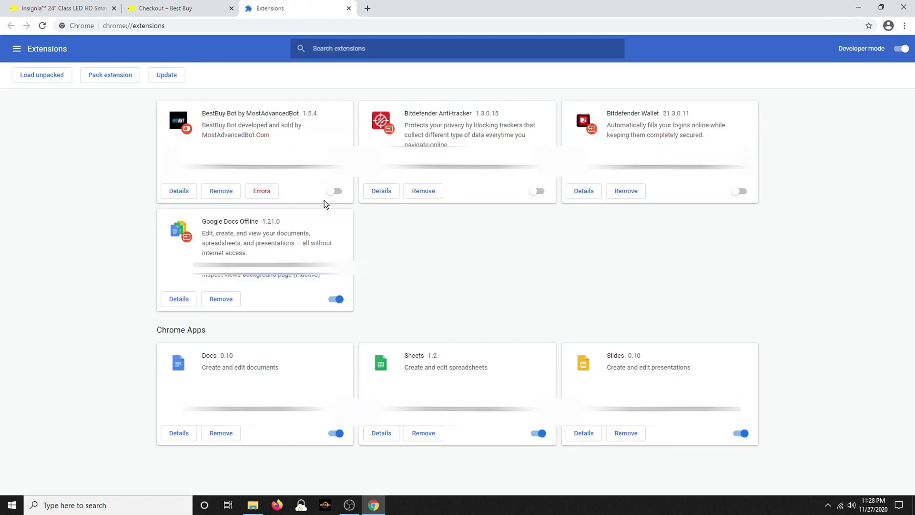
pyautogui.click(216, 191)
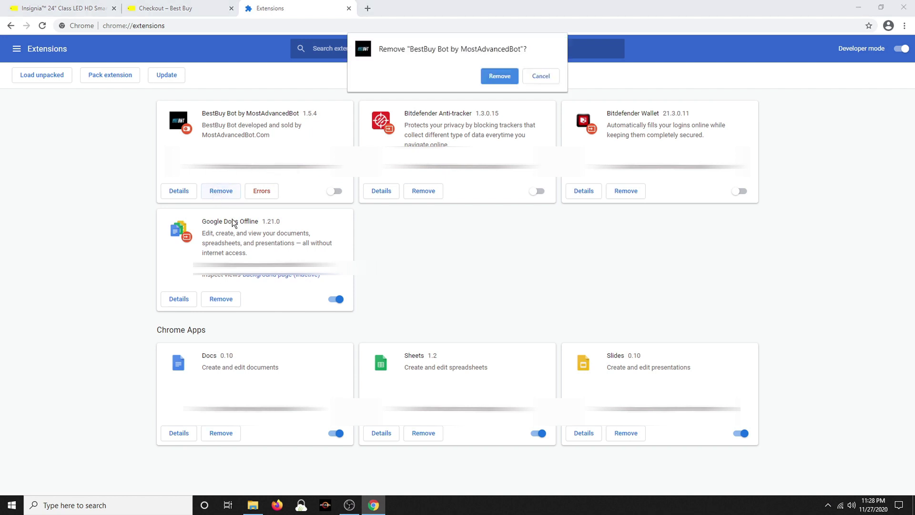
pyautogui.click(499, 78)
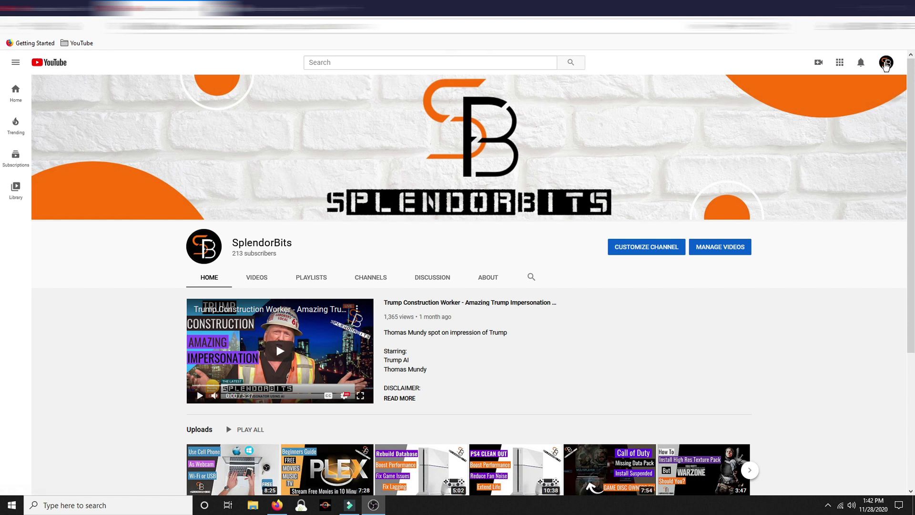
# - Turn off 'Keep all my subscriptions private' in YouTube's Privacy settings
pyautogui.click(885, 65)
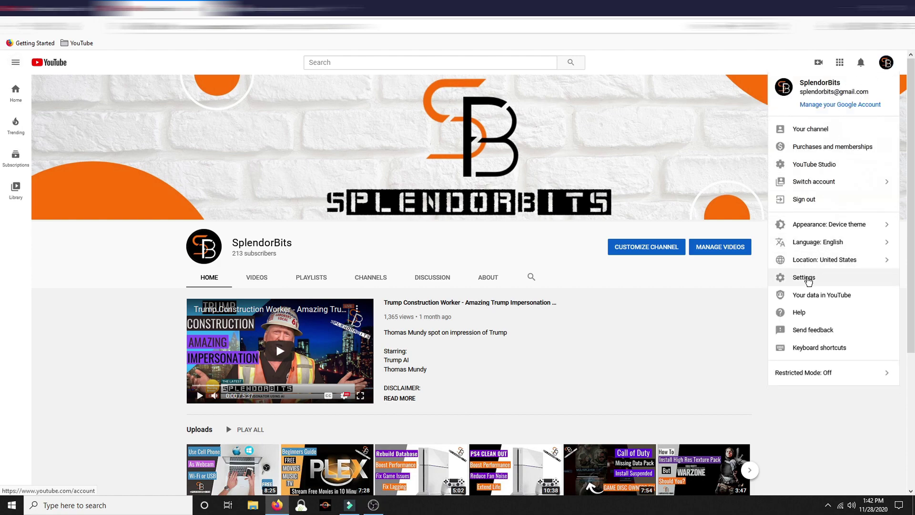
pyautogui.click(805, 278)
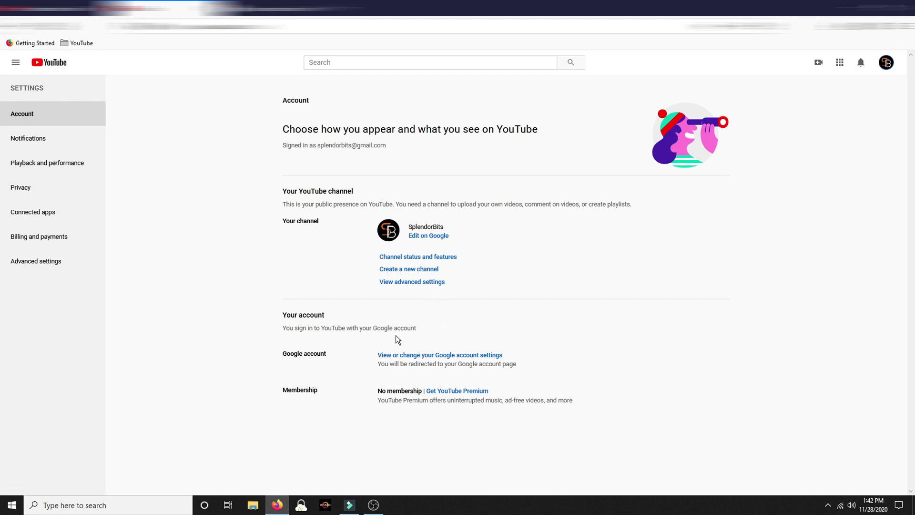
pyautogui.click(42, 193)
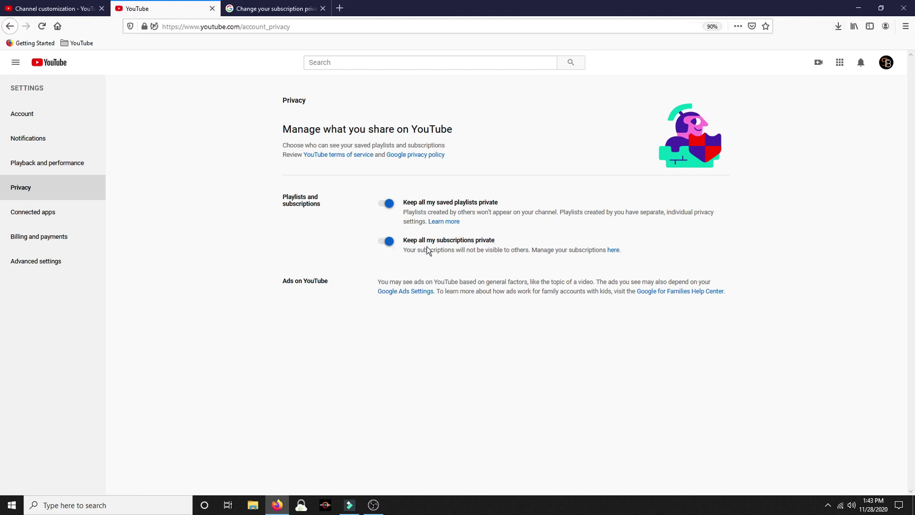
pyautogui.click(386, 241)
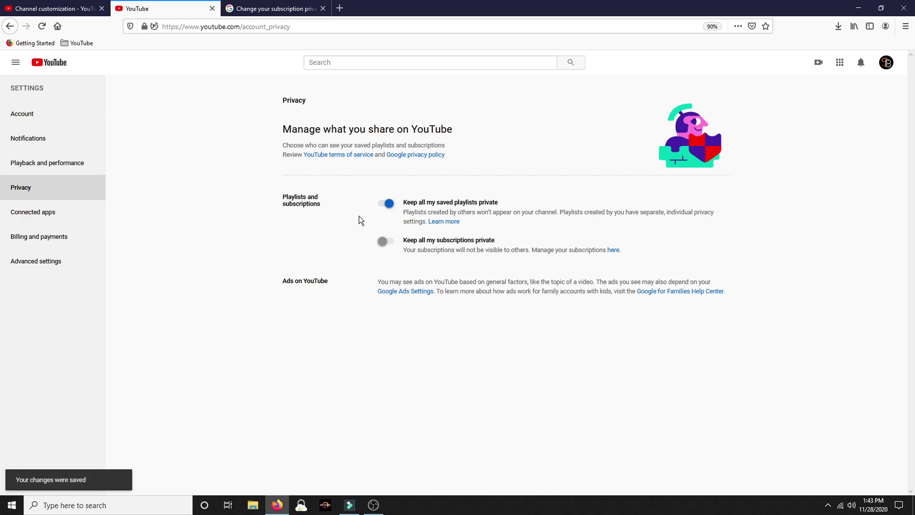
pyautogui.click(271, 9)
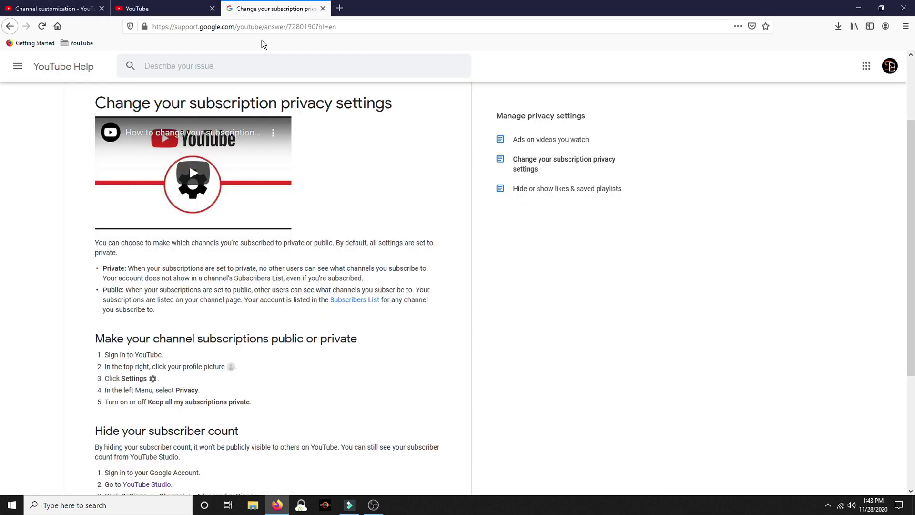
pyautogui.scroll(-3, 172, 338)
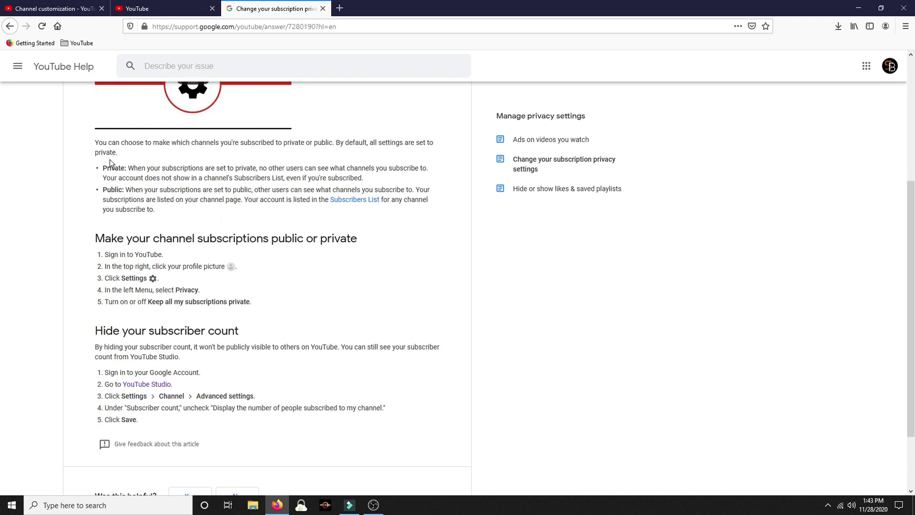
pyautogui.click(154, 8)
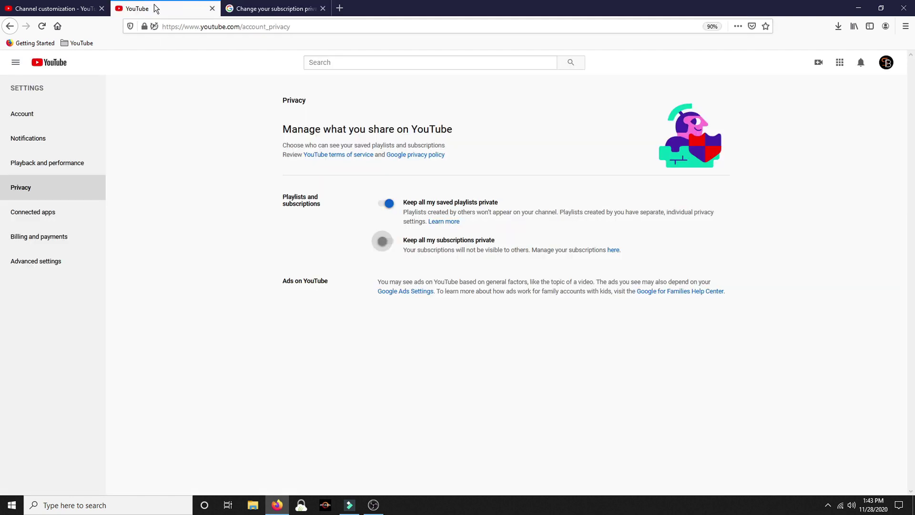